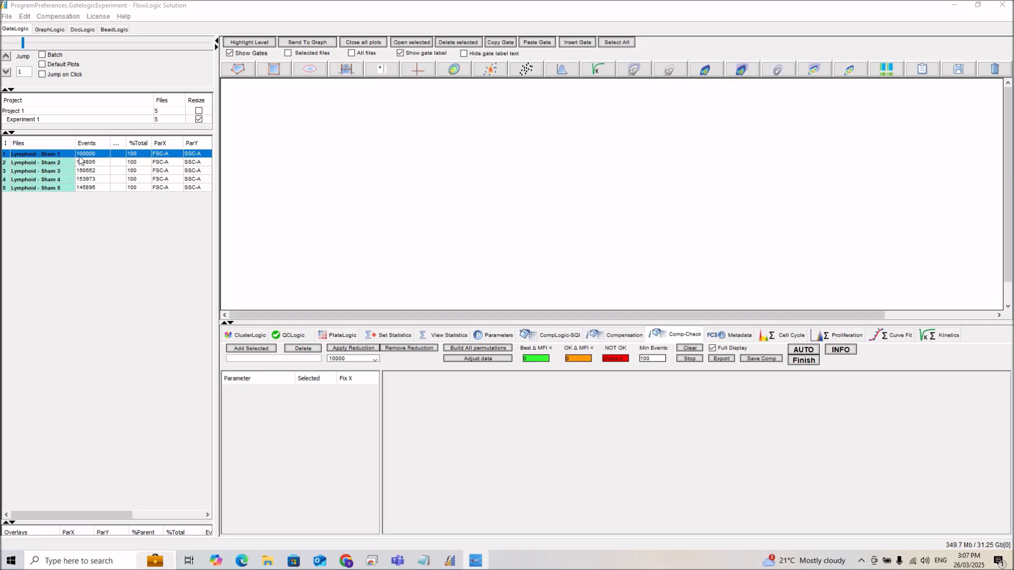
- Plot Lymphoid - Sham 1 as FSC-A versus SSC-A and draw a rectangular gate around the low SSC-A cells
double_click(78, 157)
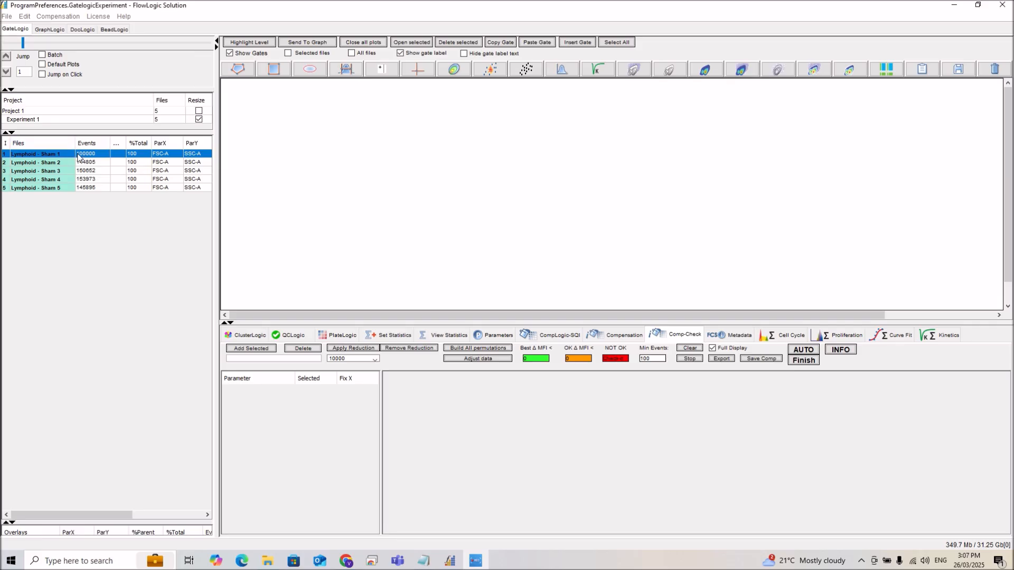
click(274, 68)
drag(266, 156, 300, 170)
- Plot the R1 population as FSC-A versus FSC-H and draw a polygon gate around the diagonal singlet population
click(258, 163)
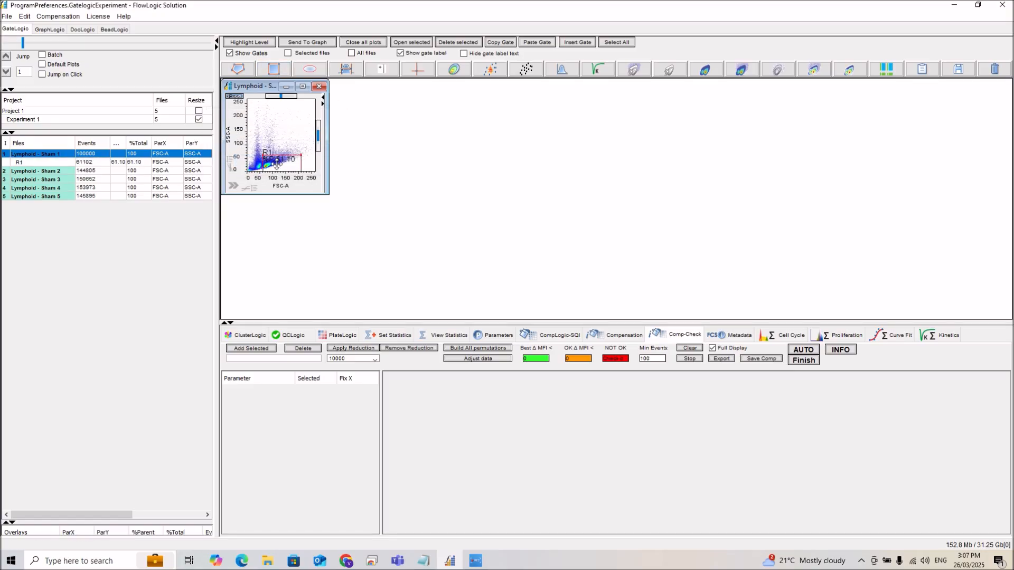
click(339, 137)
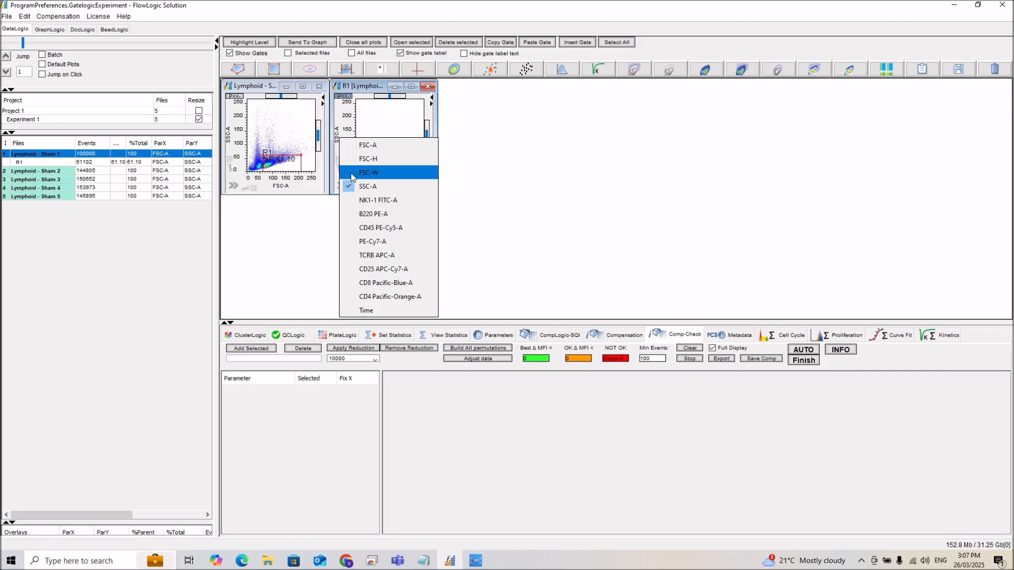
click(365, 159)
click(238, 69)
click(361, 156)
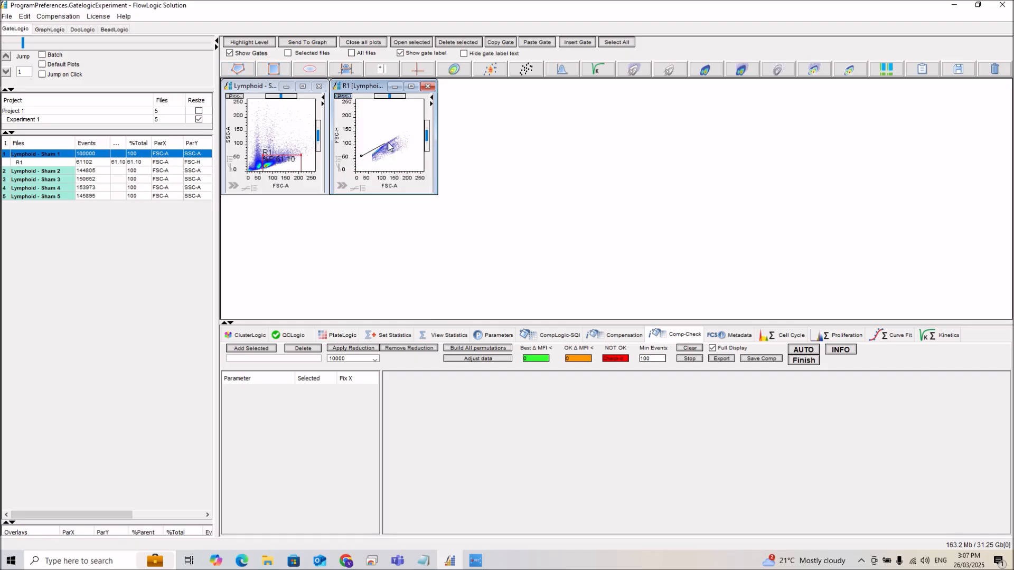
click(405, 137)
double_click(365, 167)
click(373, 156)
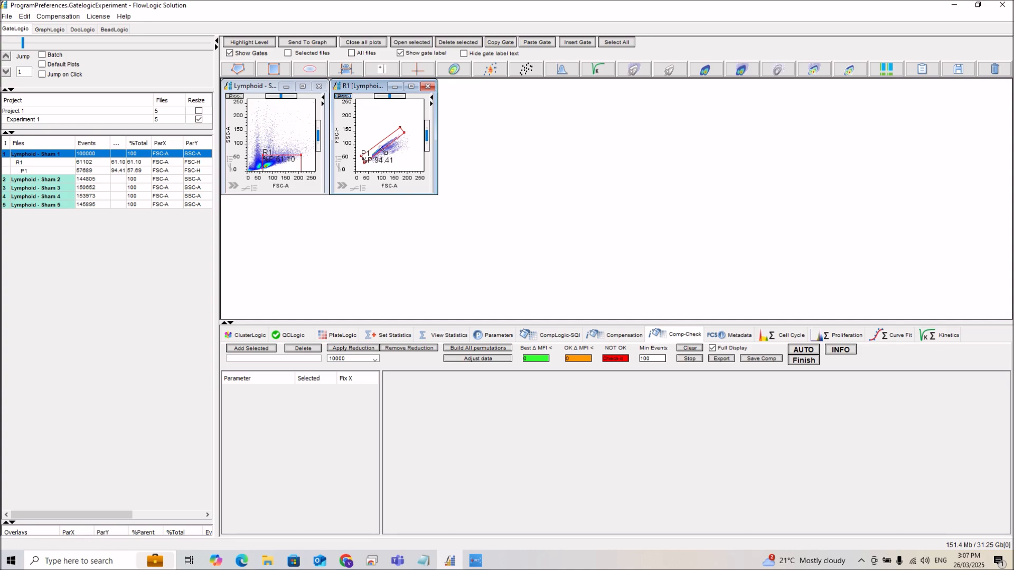
- Move the singlet gate's label clear of the events, open the P1 population's plot and close the two parent plots
drag(364, 154, 363, 106)
double_click(384, 144)
click(319, 86)
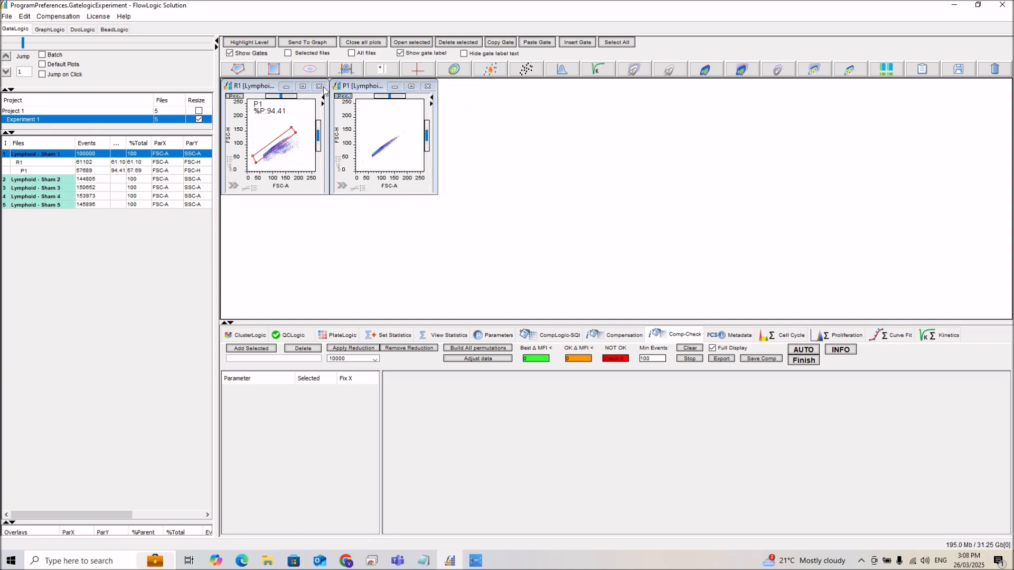
click(319, 86)
- Add the P1 population of Lymphoid - Sham 1 to Comp-Check and run the automatic compensation check
click(66, 172)
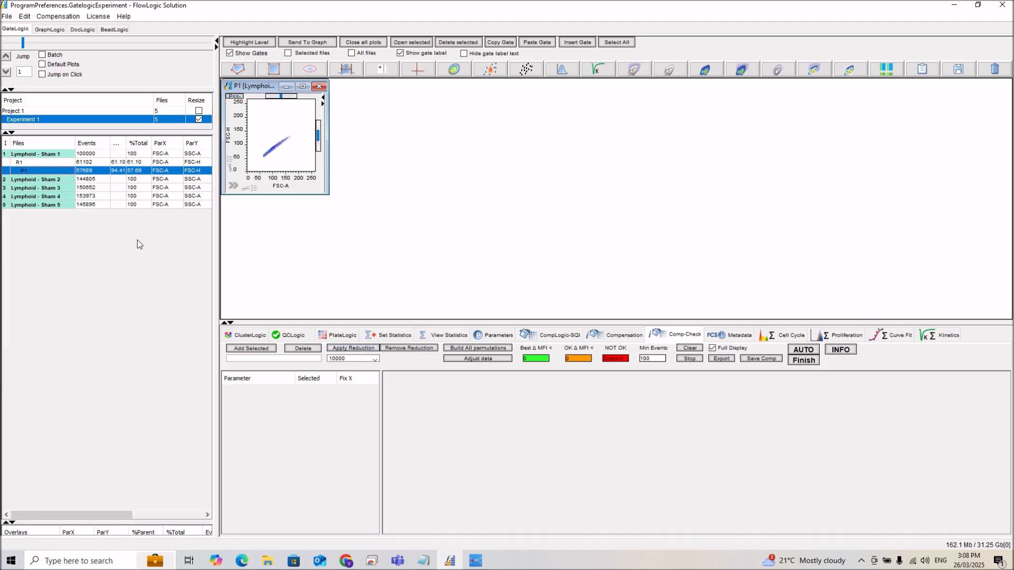
click(262, 350)
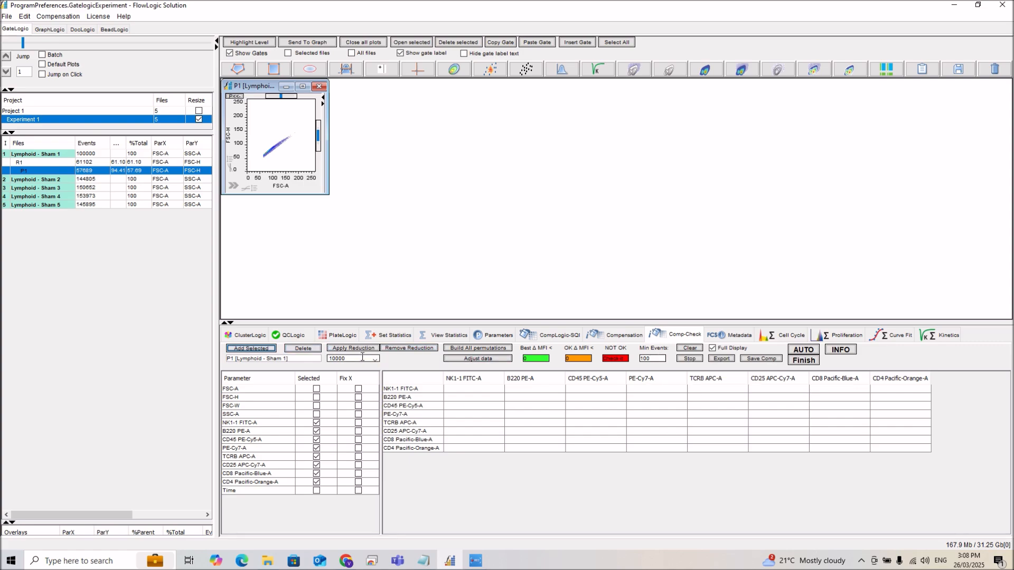
click(803, 350)
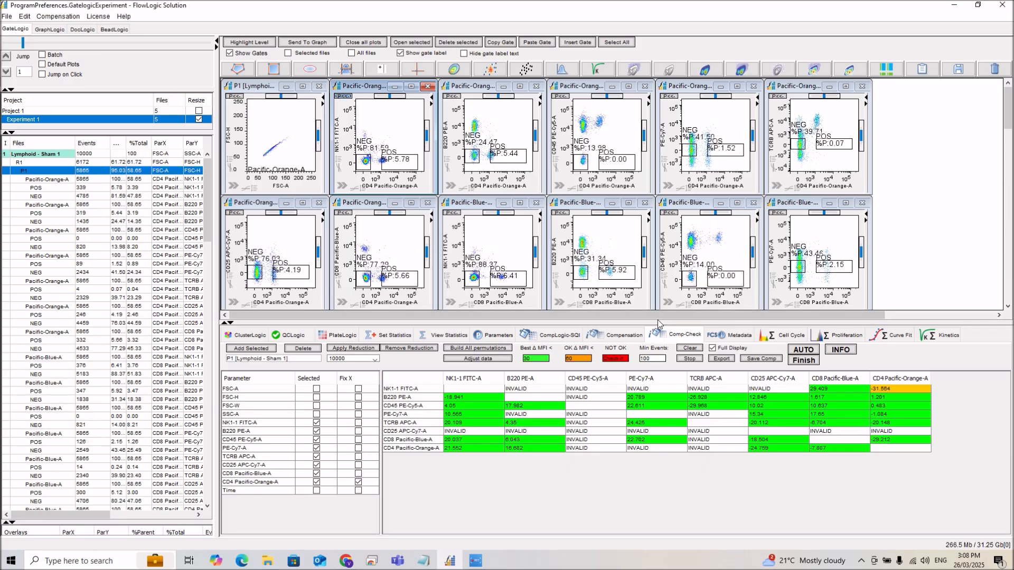
- Review the generated compensation plots and set the Best Δ MFI threshold to 20
drag(612, 325, 611, 413)
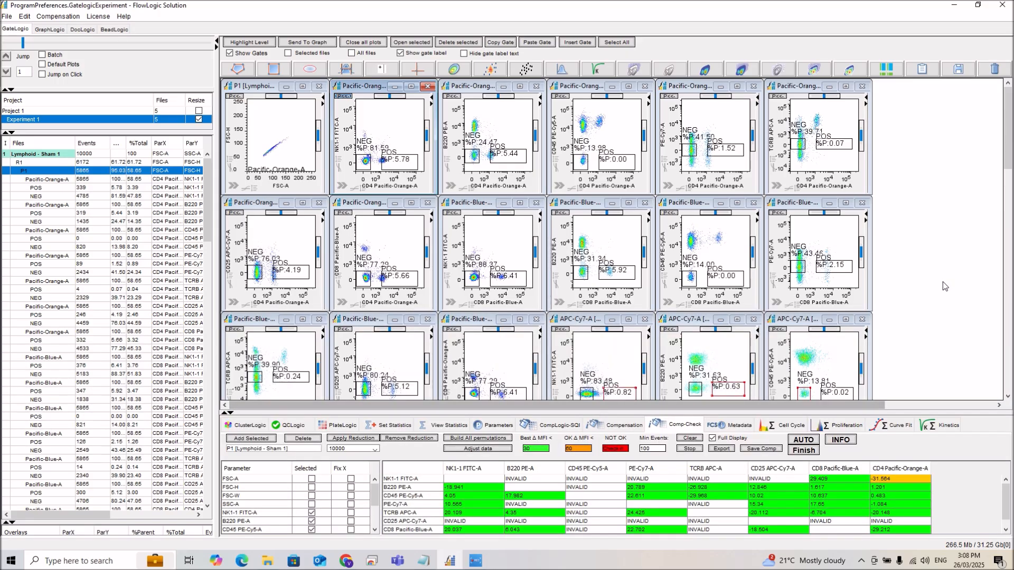
scroll(946, 264, down, 4)
scroll(947, 267, down, 4)
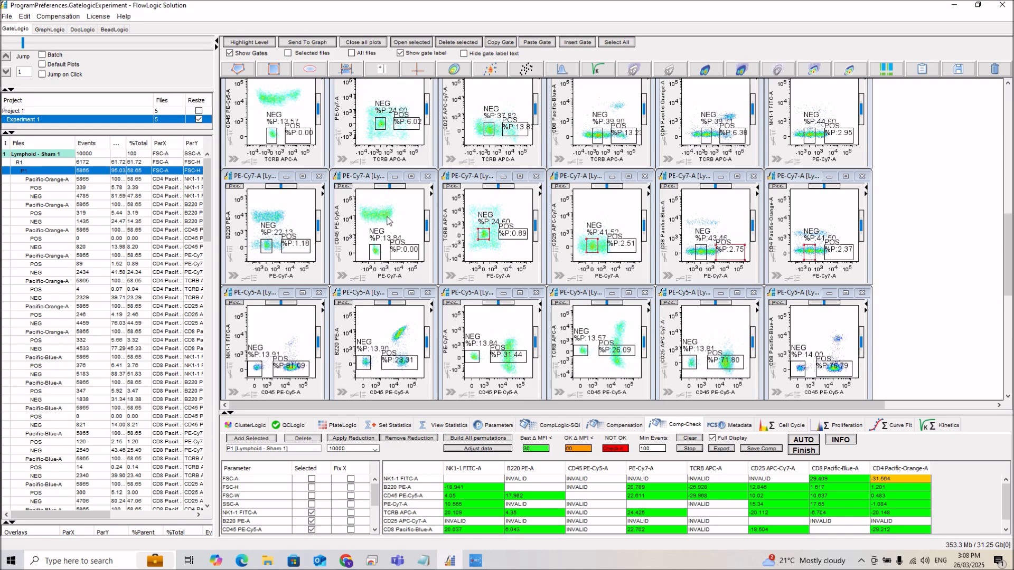
scroll(949, 226, down, 3)
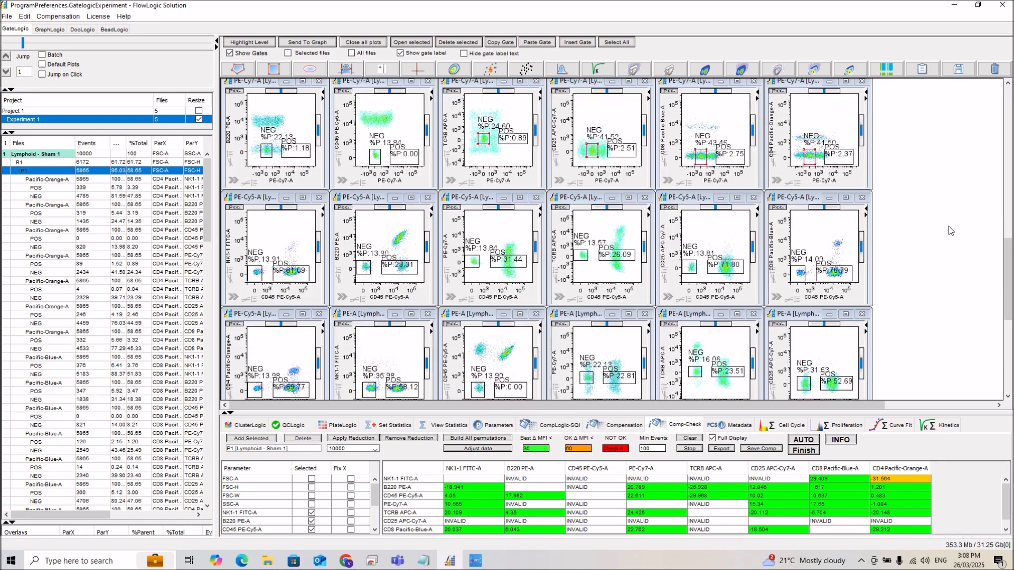
drag(613, 411, 613, 211)
drag(502, 211, 502, 244)
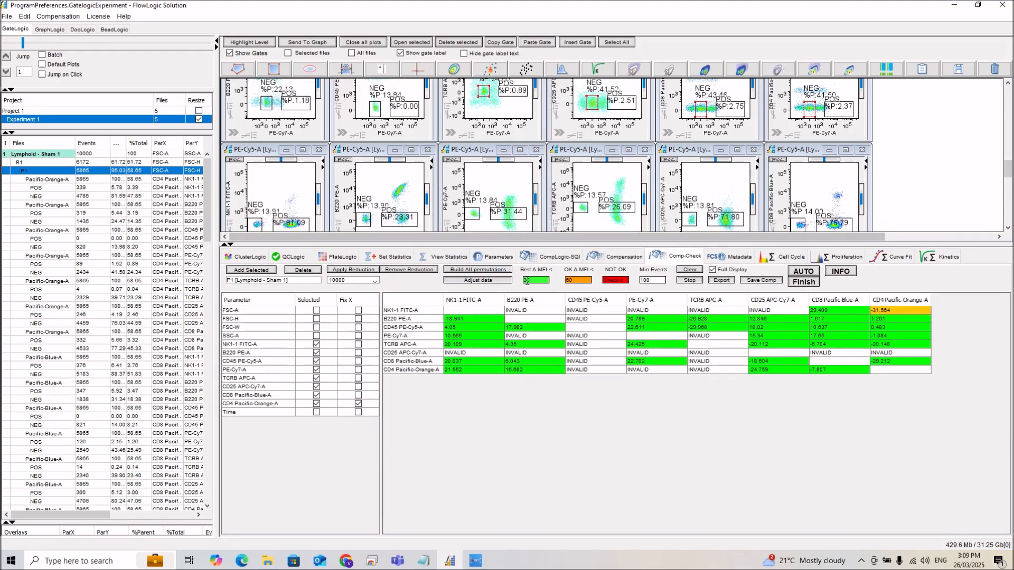
text(0)
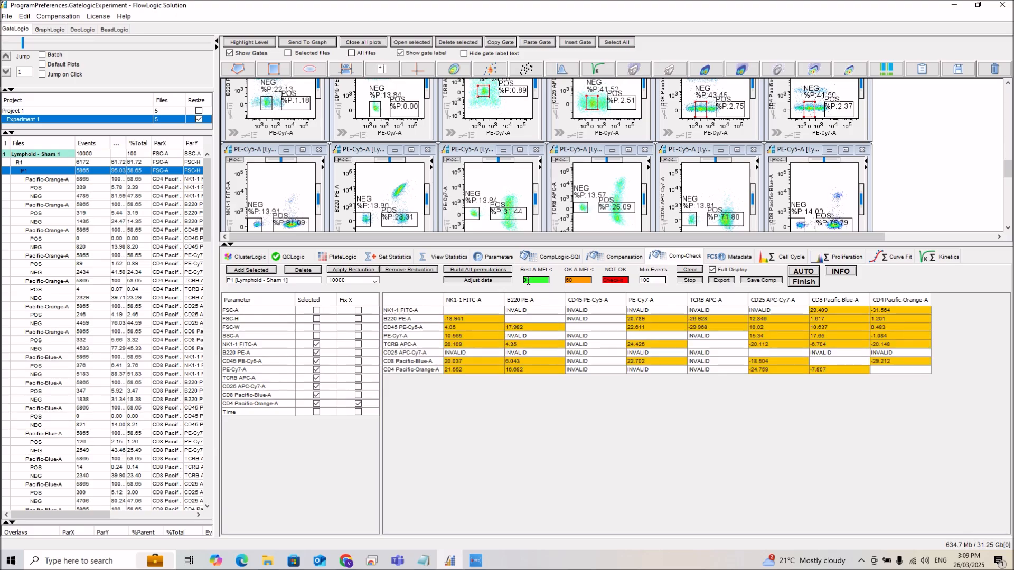
text(2)
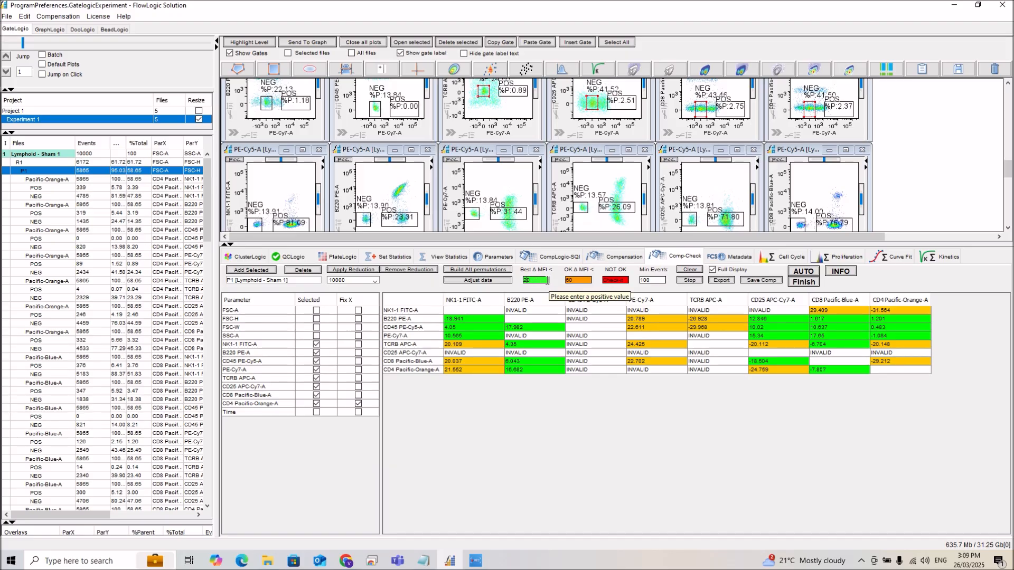
- Enlarge the POS gate in the CD45 PE-Cy5-A versus TCRB APC-A plot by moving its outer corners further down and up
drag(623, 245, 623, 270)
drag(635, 213, 632, 225)
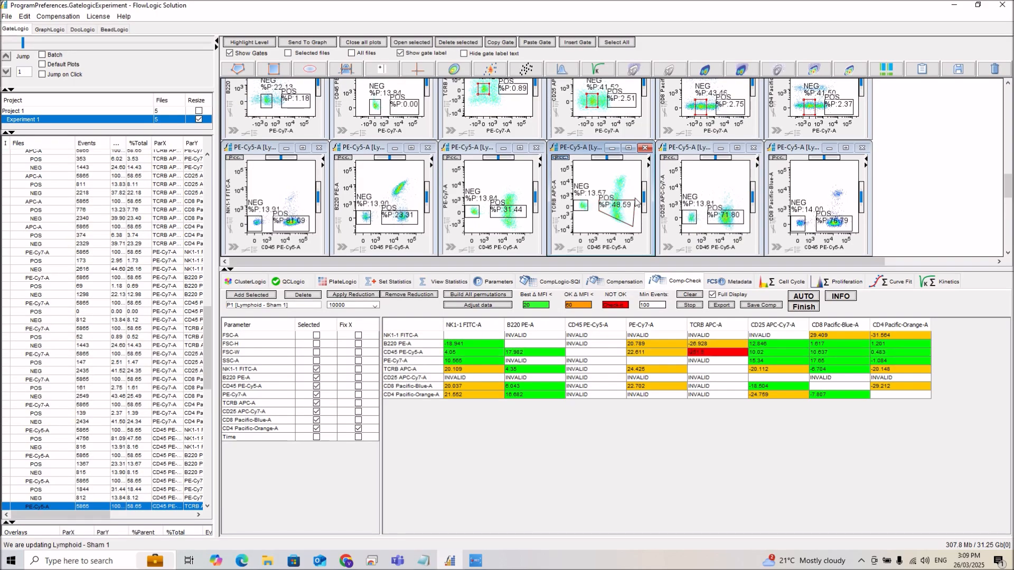
drag(632, 199, 633, 190)
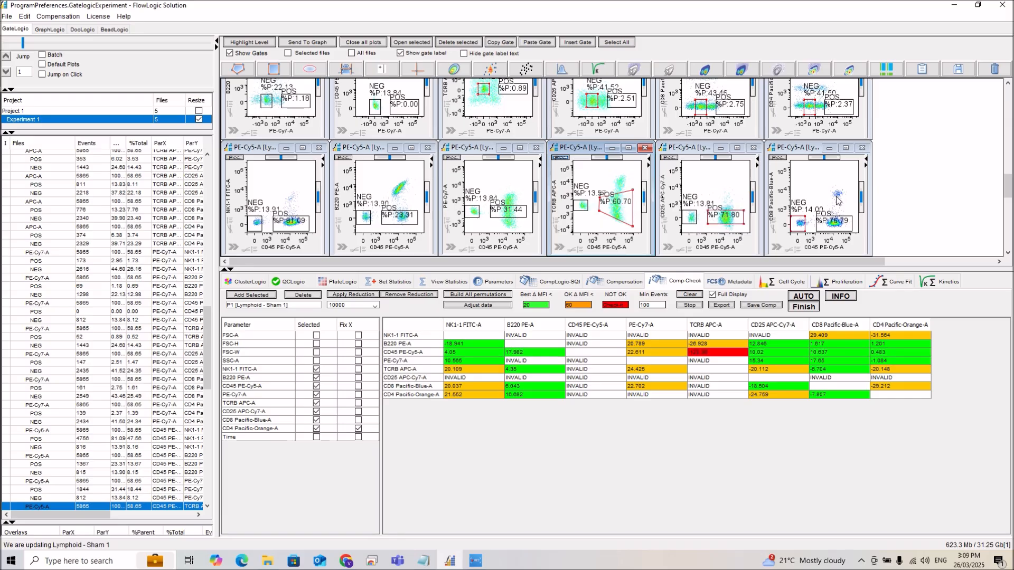
- Set the minimum number of events for the compensation check to 10
scroll(892, 214, down, 1)
scroll(894, 213, down, 1)
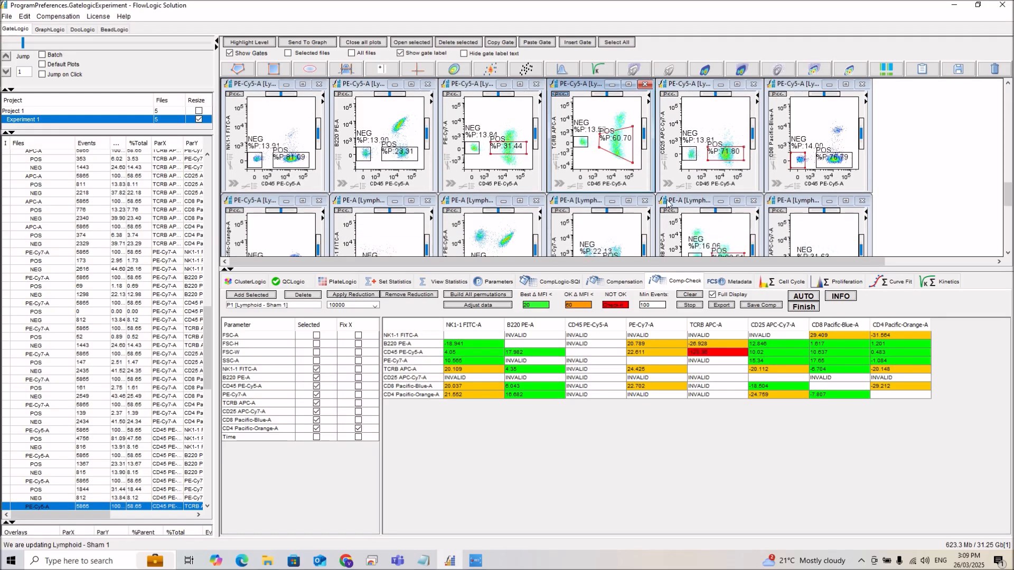
click(654, 304)
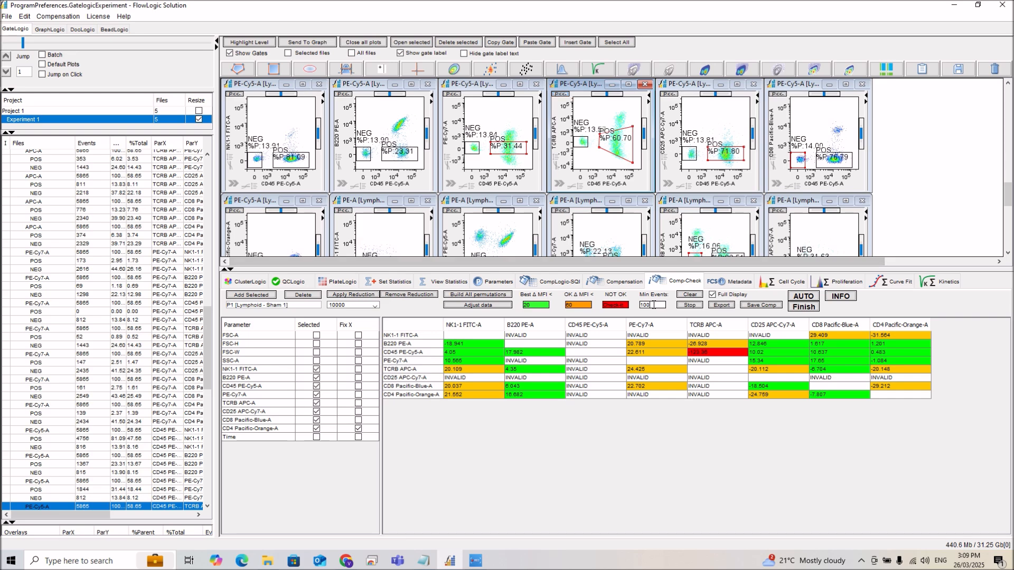
key(BackSpace)
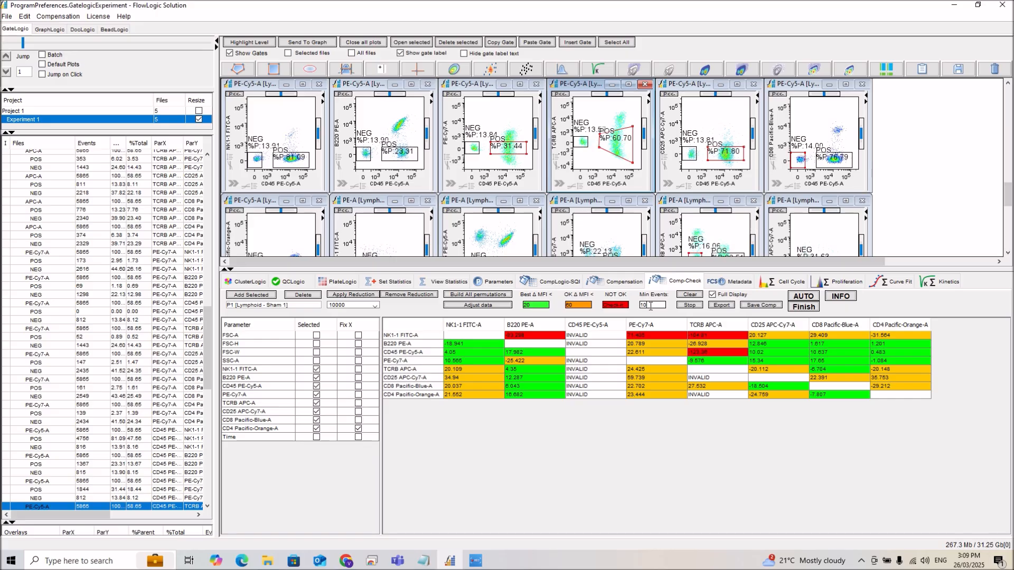
- Apply an event reduction of 30000 to the compensation check
click(375, 306)
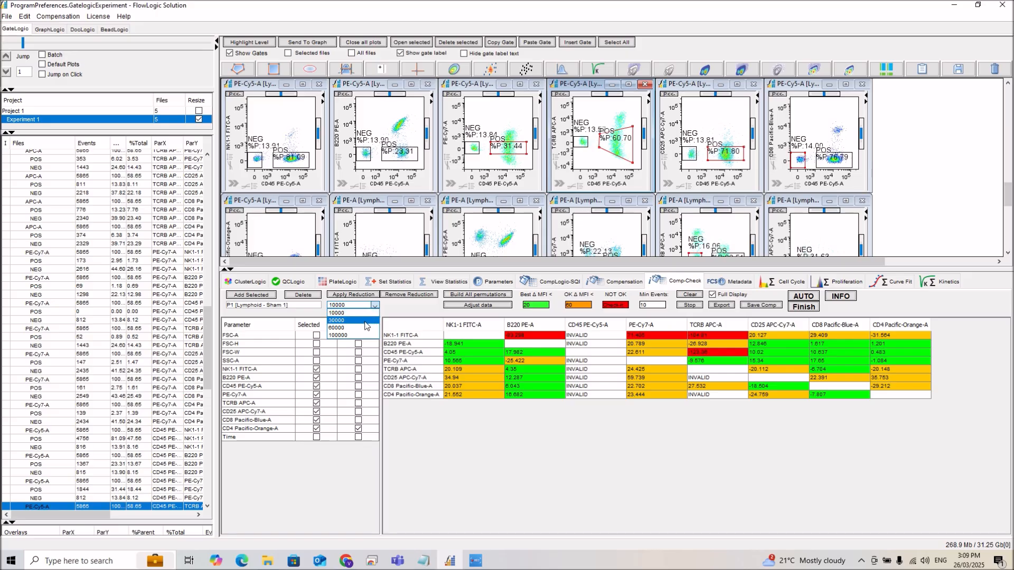
click(364, 320)
click(363, 296)
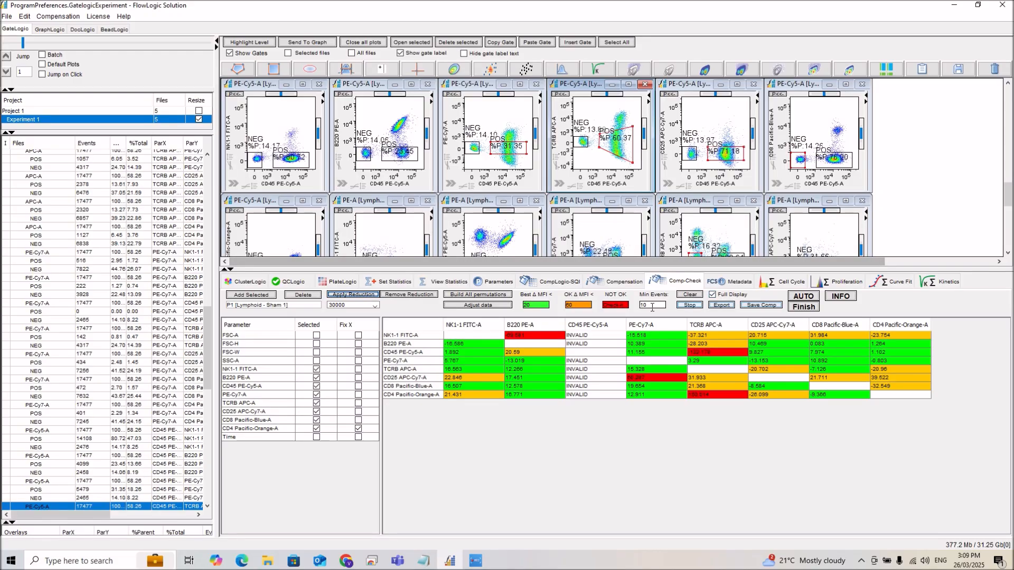
- Adjust the data's compensation automatically and finish the Comp-Check session
click(478, 307)
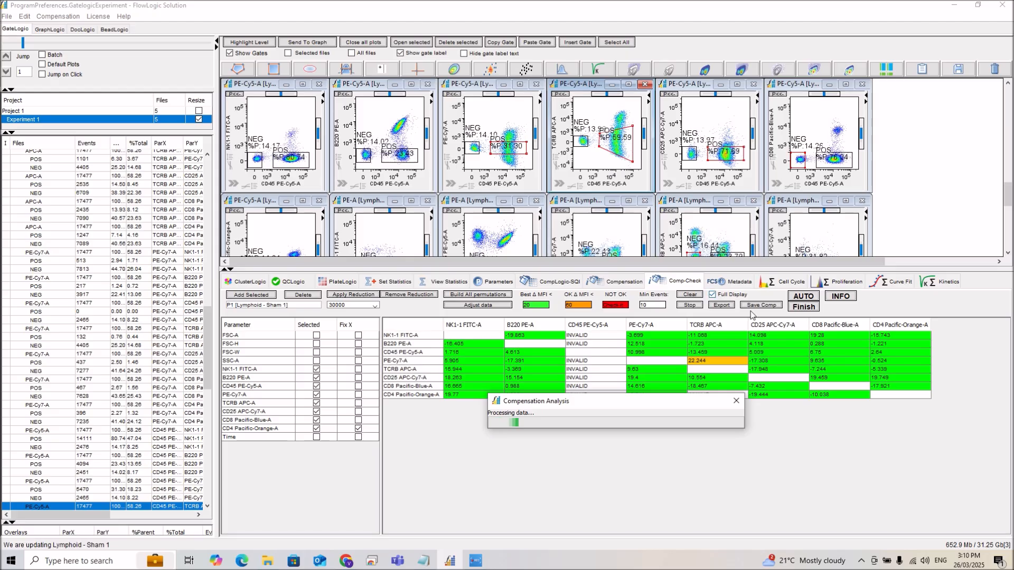
drag(637, 401, 619, 433)
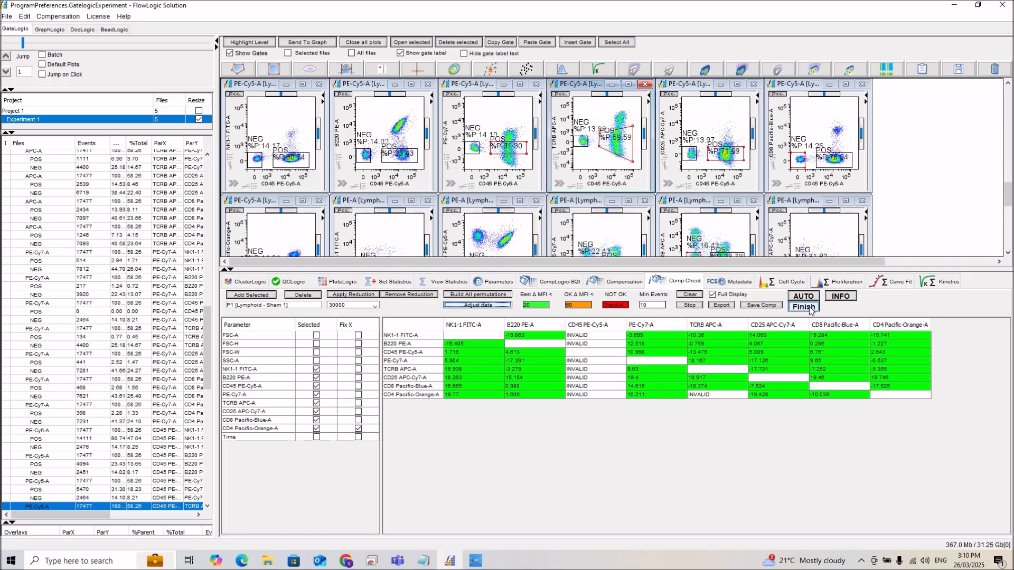
click(803, 307)
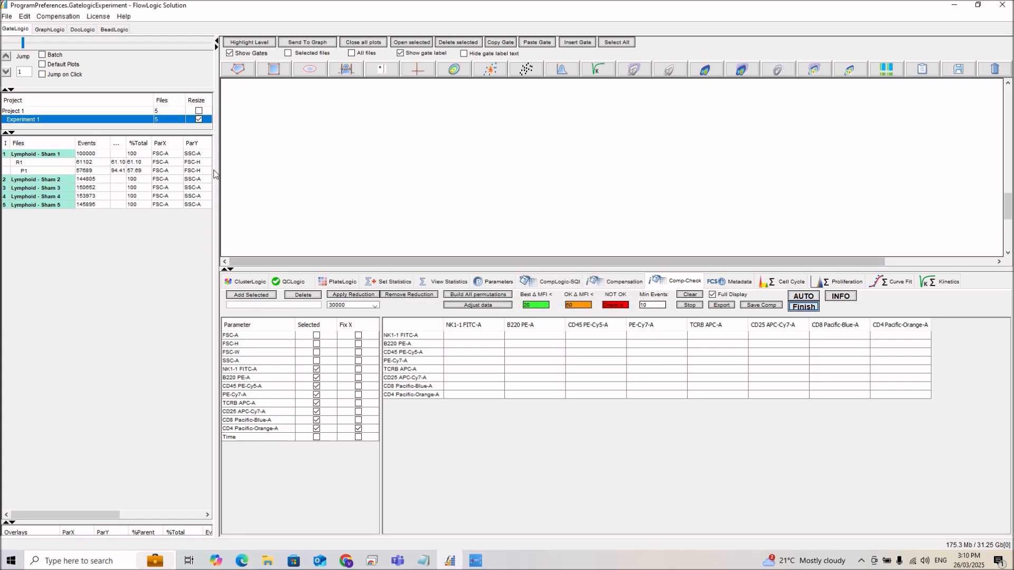
- Examine the files' compensation status and compare the compensation matrices of Lymphoid - Sham 1 and Lymphoid - Sham 2
drag(217, 169, 382, 175)
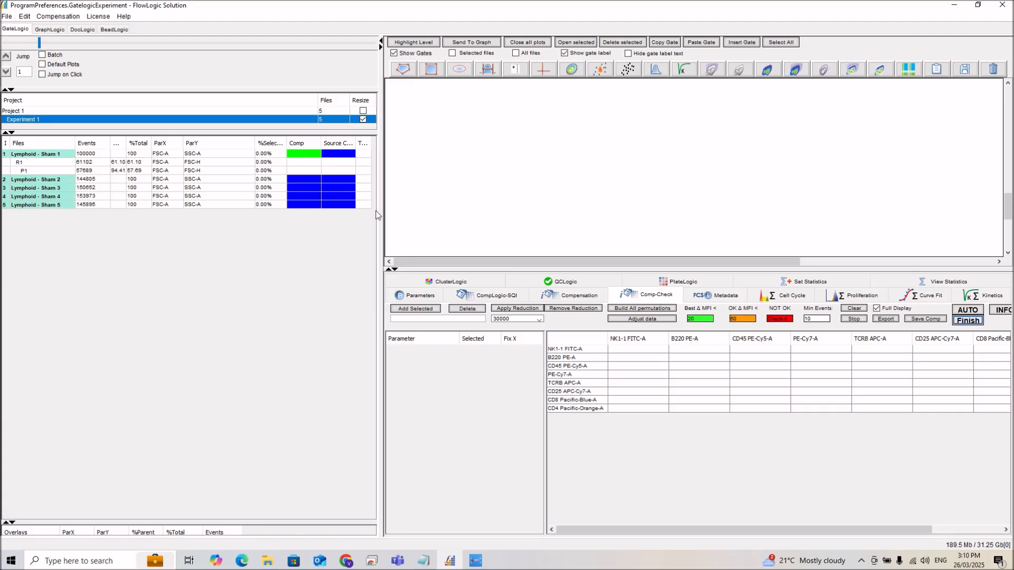
drag(379, 211, 290, 201)
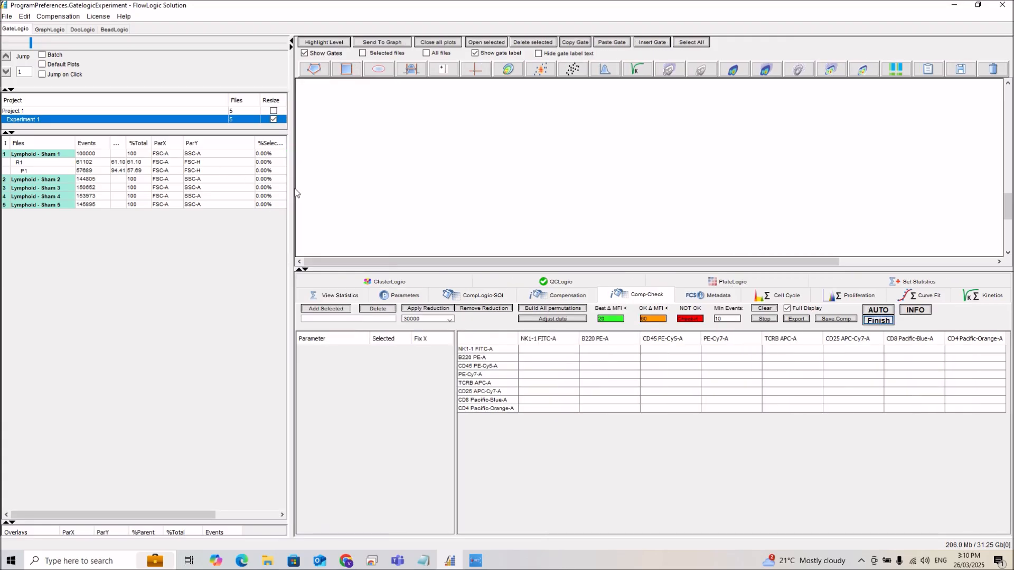
drag(290, 212, 243, 214)
click(641, 282)
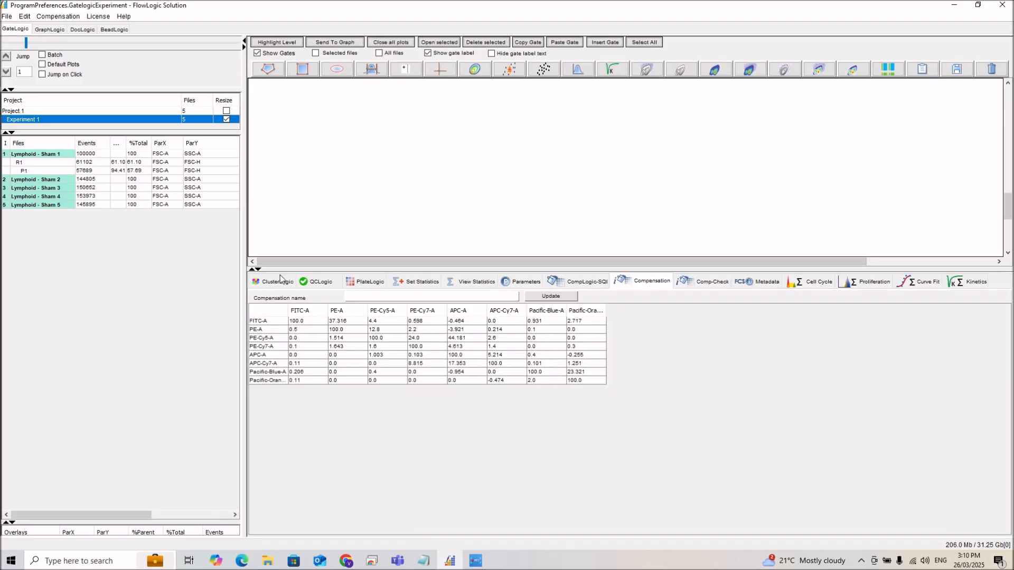
click(60, 181)
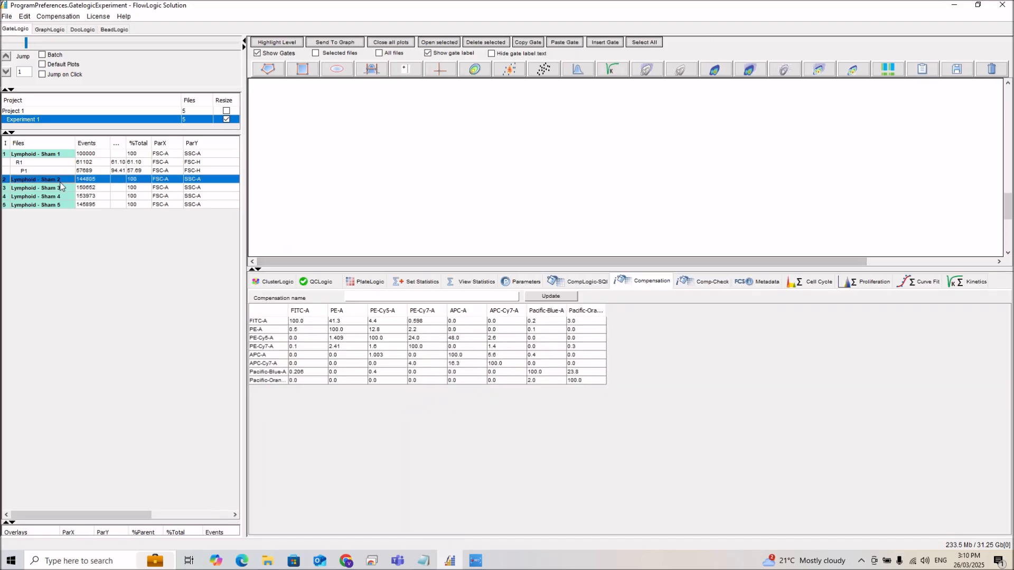
click(59, 154)
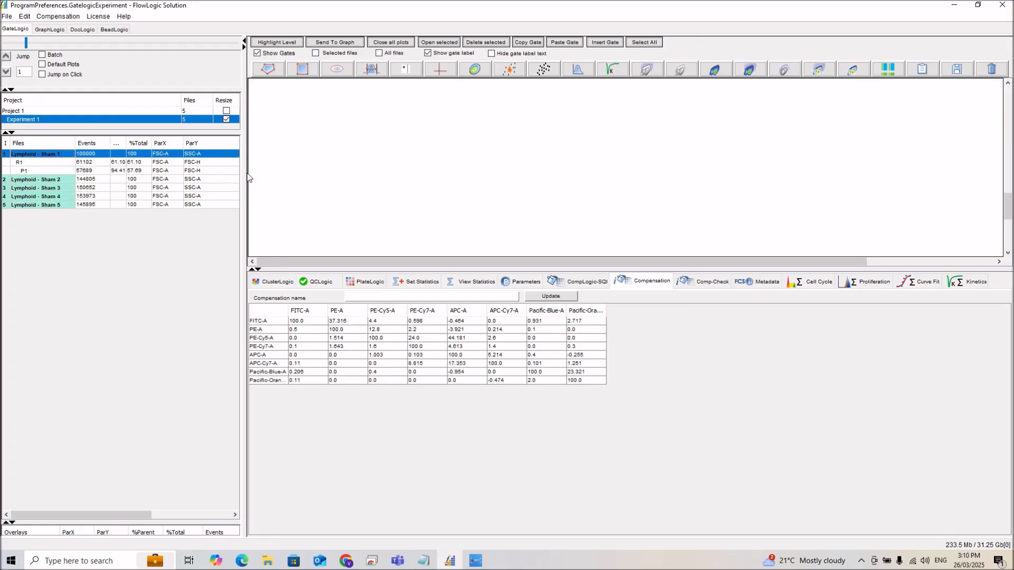
drag(243, 174, 264, 175)
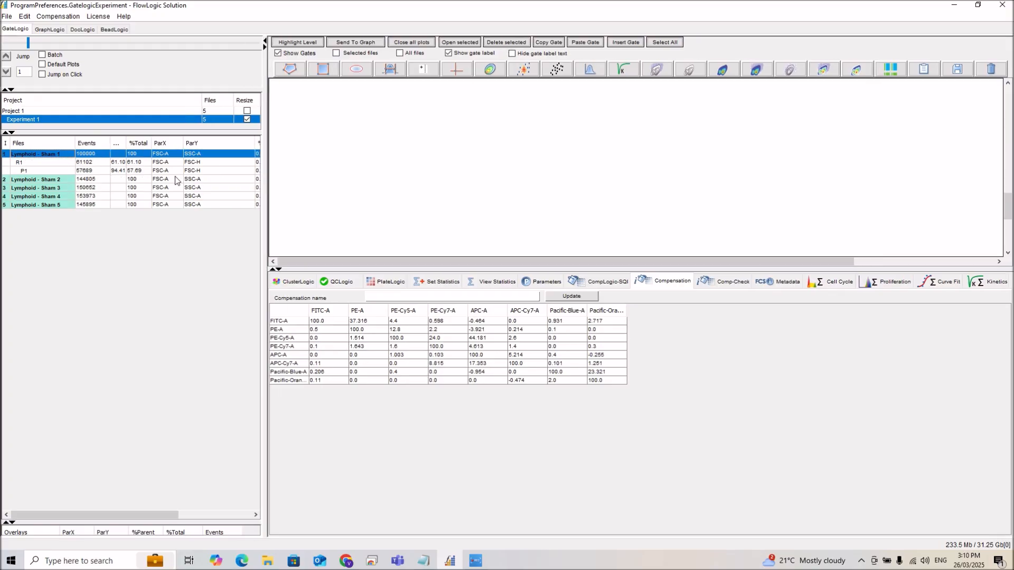
- Export the Lymphoid - Sham 1 FCS file with its new compensation to the folder D:\Flow Analysis Guide
right_click(64, 155)
mouse_move(91, 321)
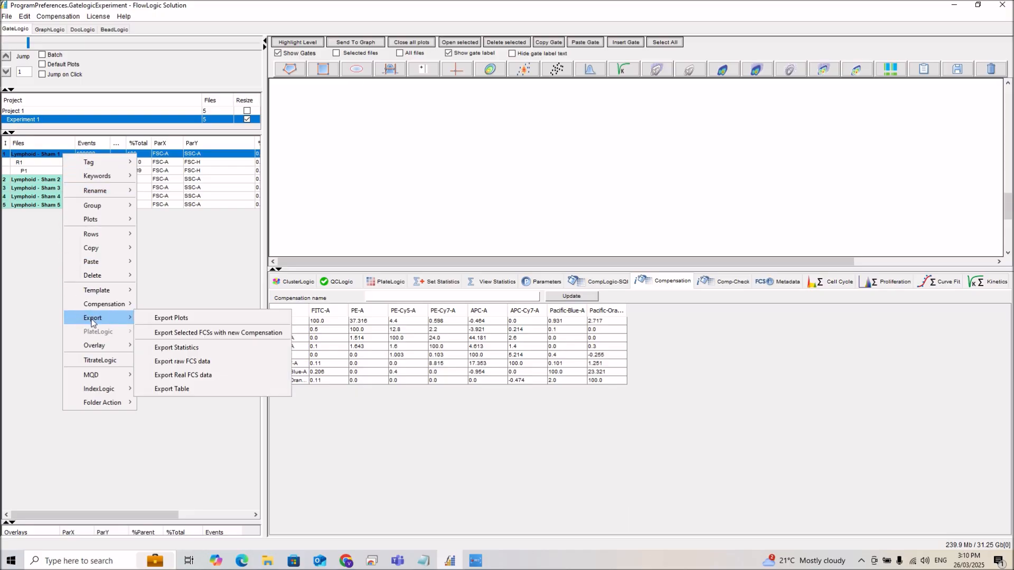
click(198, 333)
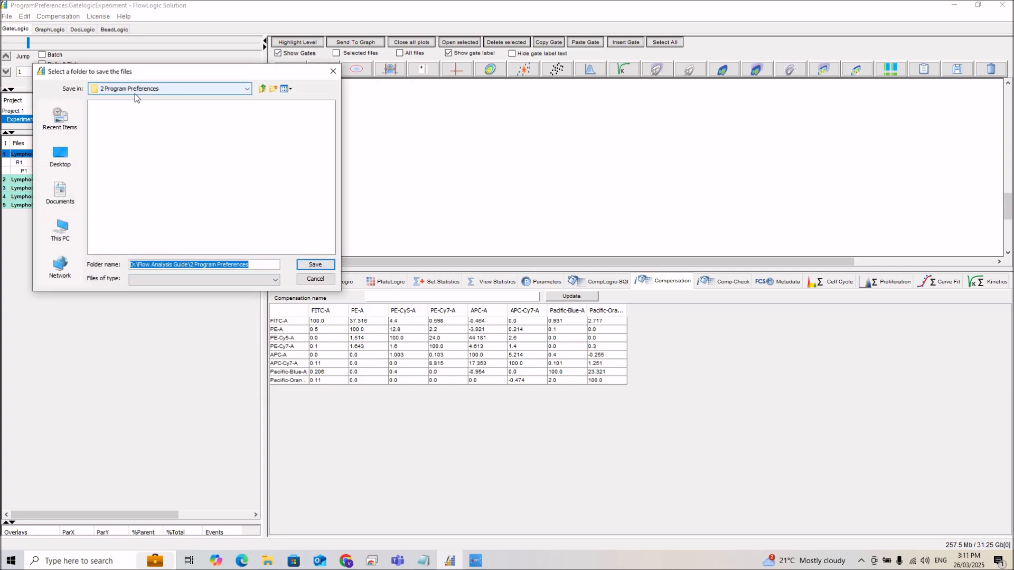
click(262, 88)
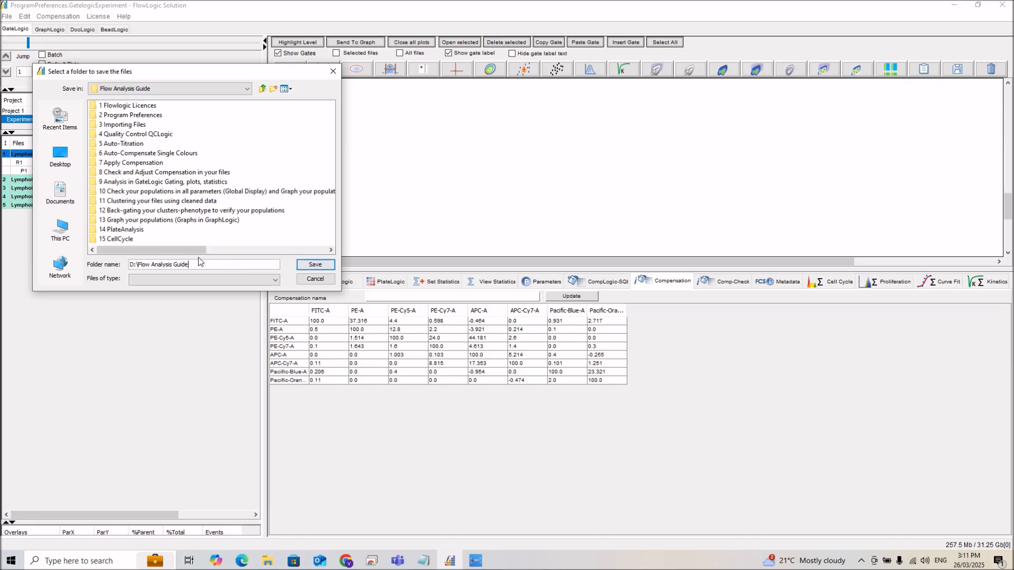
click(317, 270)
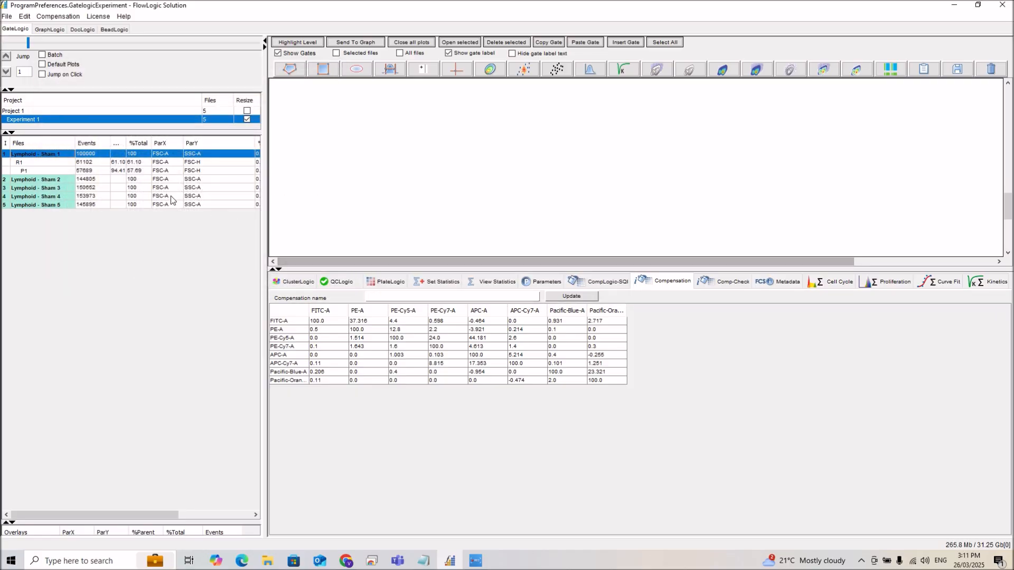
- Import the FCS file Spleen_Lymphoid - Sham 1.fcs from the Flow Analysis Guide folder and display plots of both Lymphoid - Sham 1 files
drag(265, 146, 318, 146)
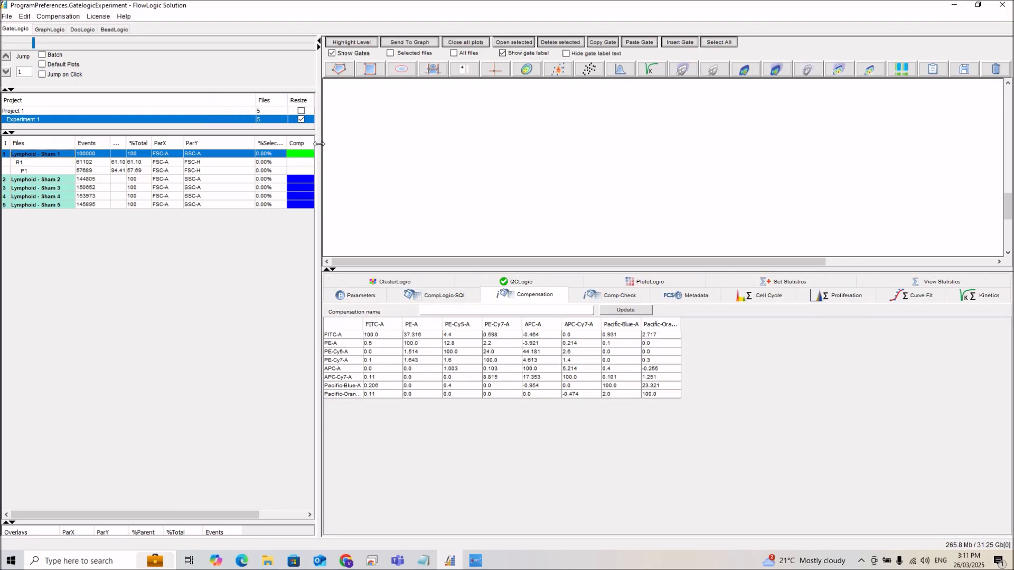
click(6, 16)
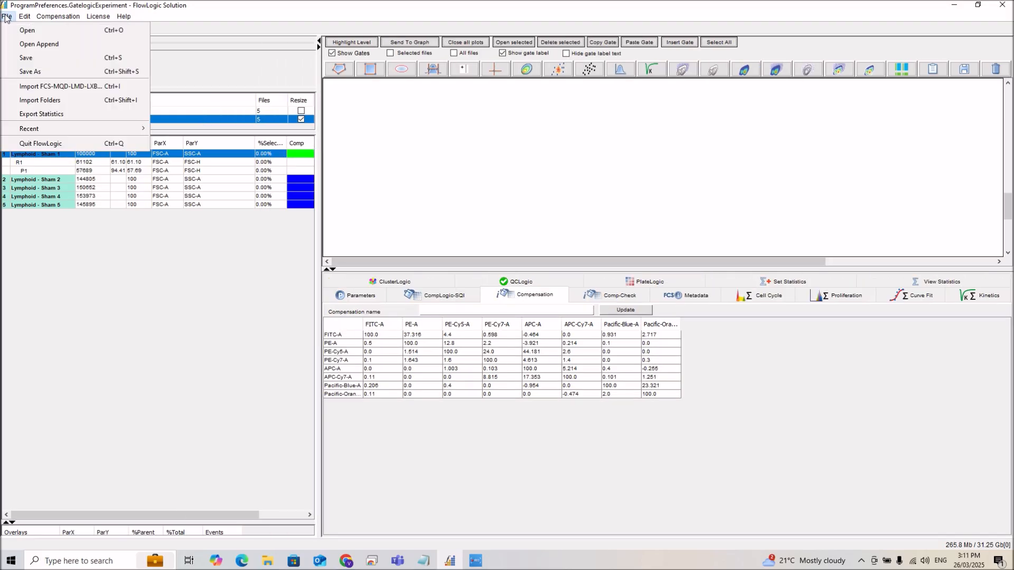
click(41, 87)
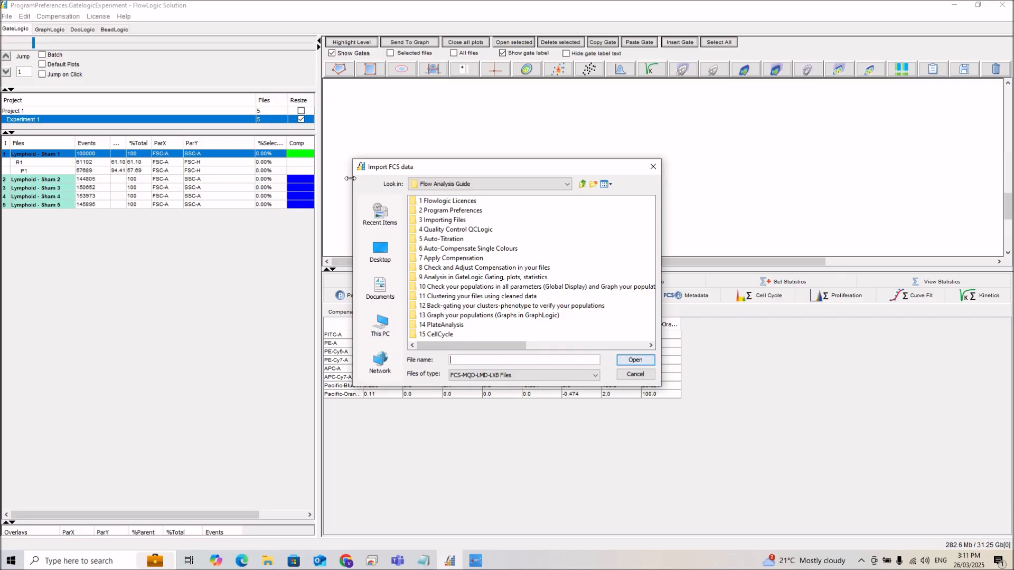
click(579, 345)
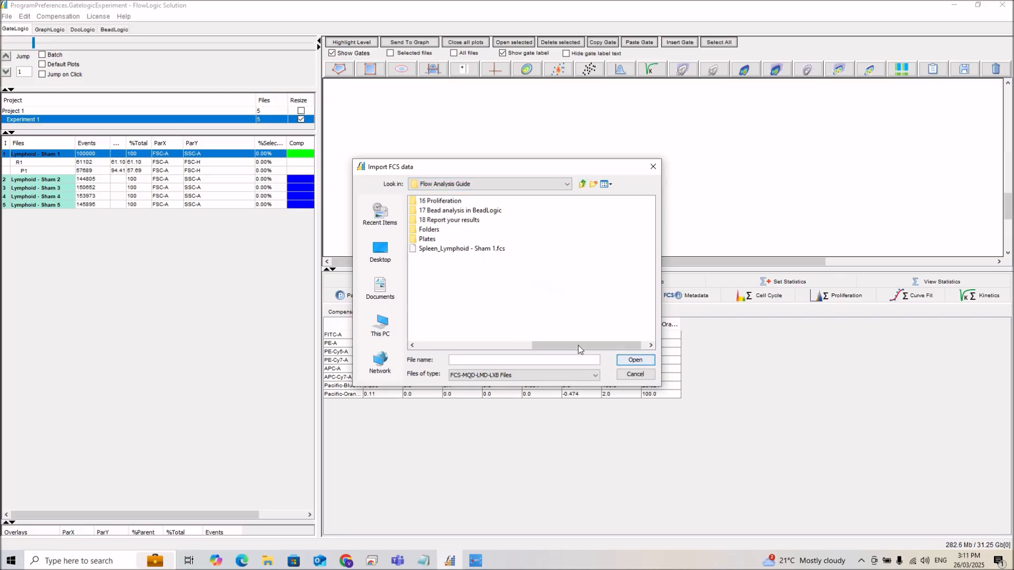
click(462, 249)
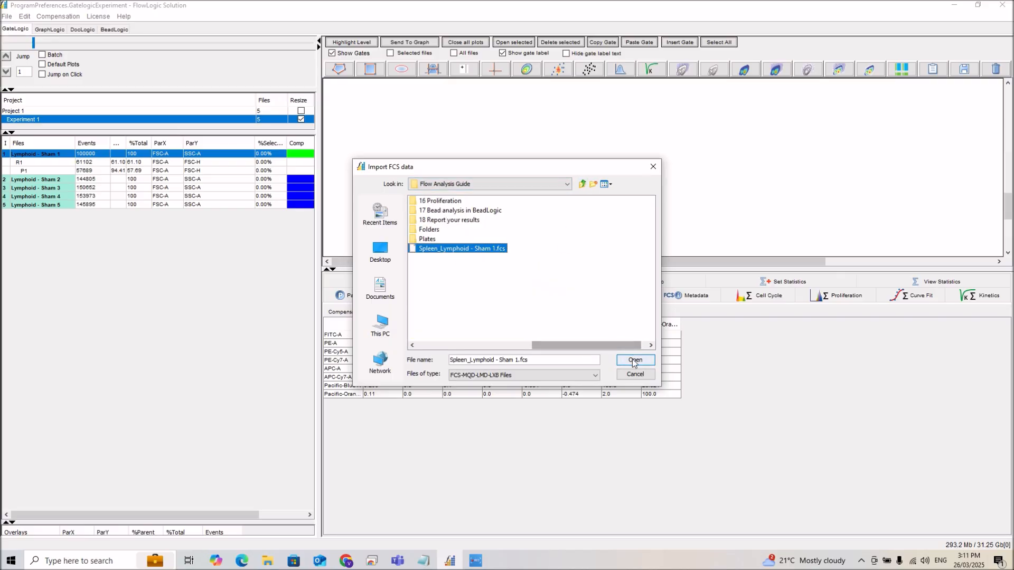
click(629, 357)
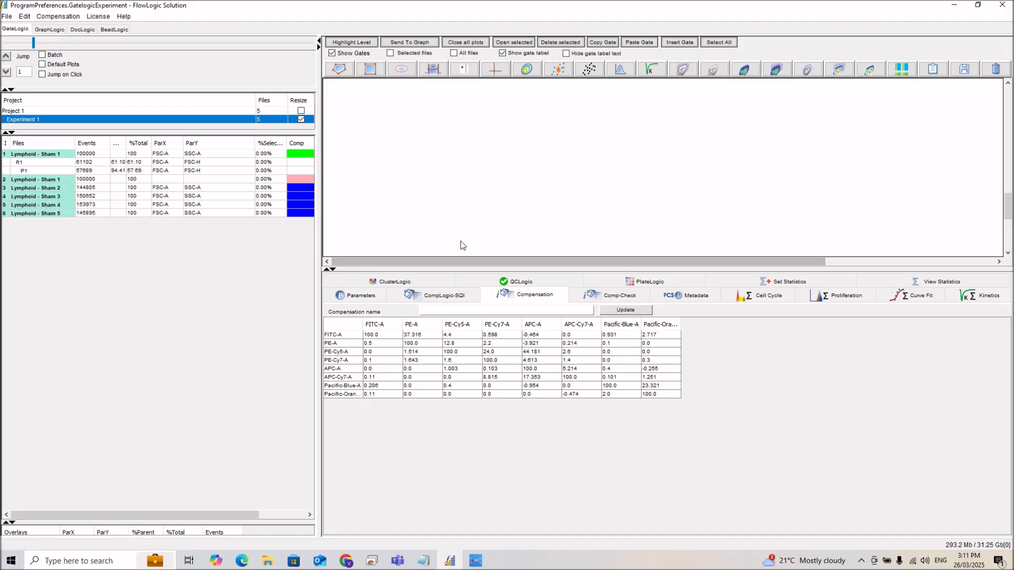
click(61, 181)
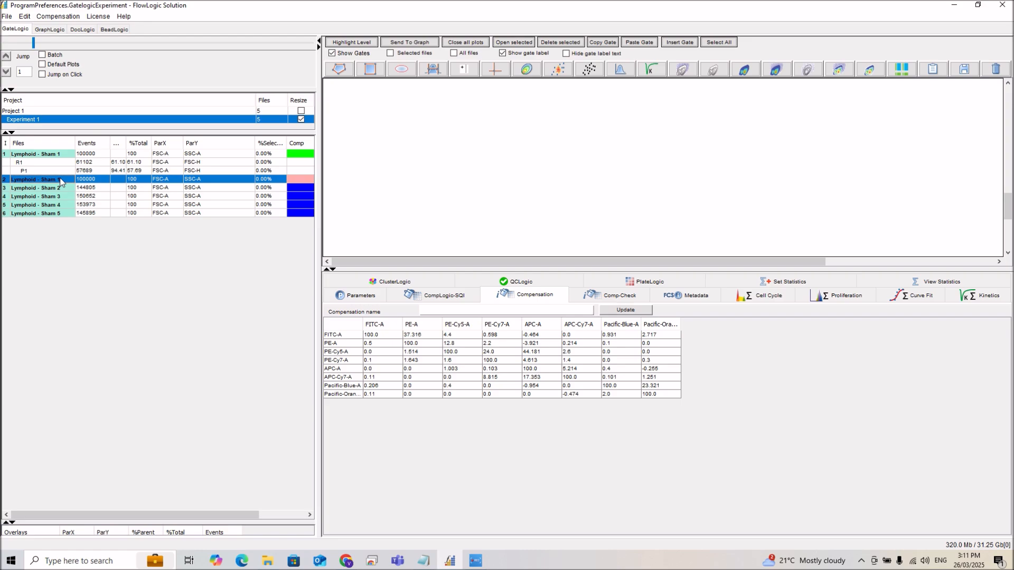
click(63, 155)
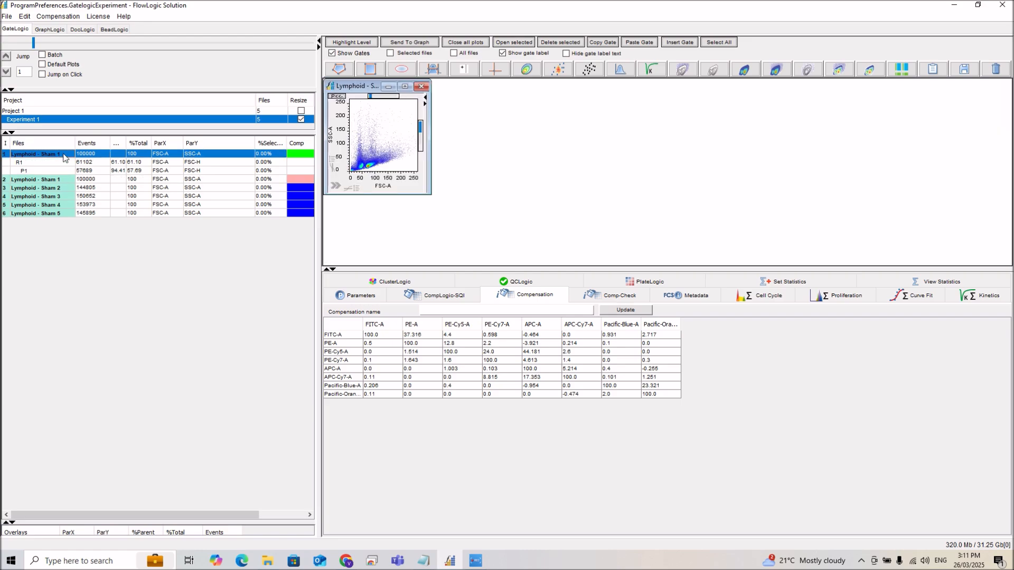
- Delete the R1 and P1 gate rows from the original Lymphoid - Sham 1 file
drag(61, 163, 59, 171)
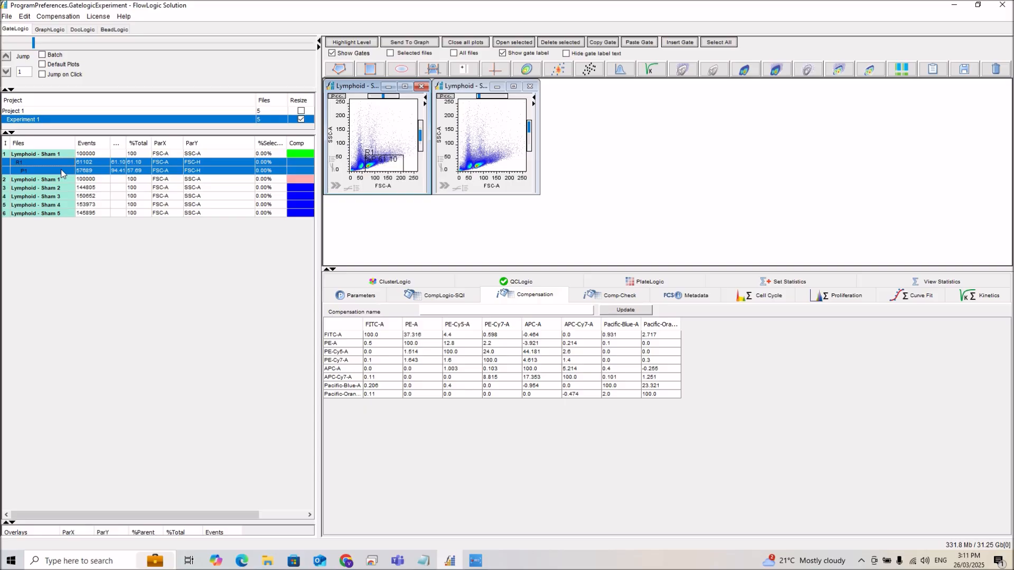
right_click(61, 169)
mouse_move(108, 294)
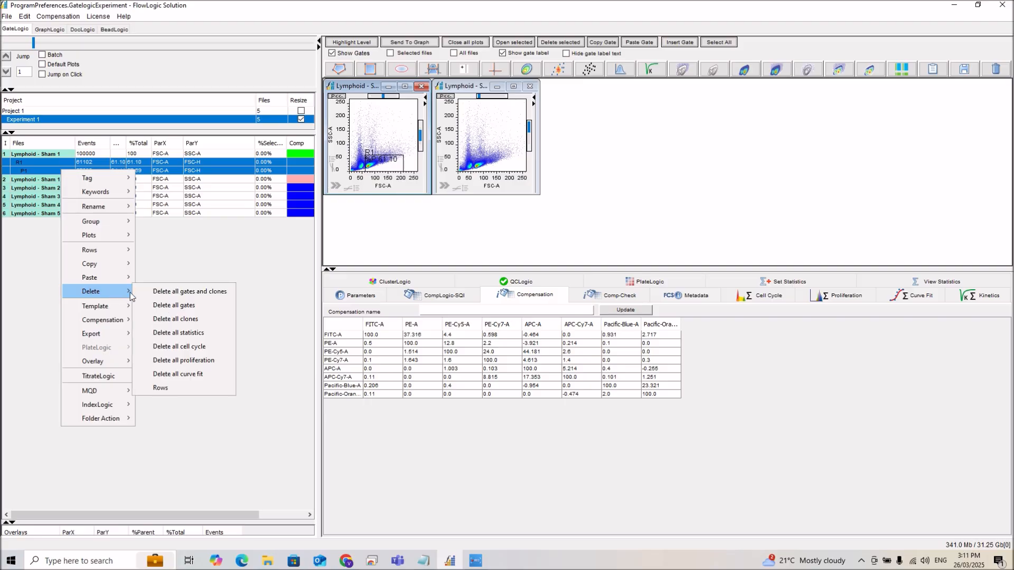
click(176, 386)
click(493, 294)
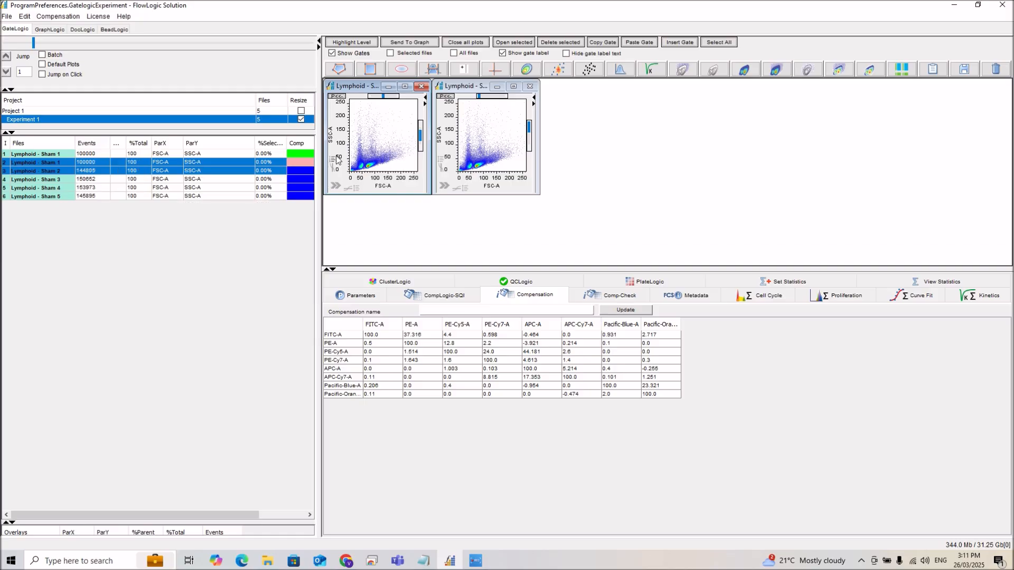
- Group the two Lymphoid - Sham 1 files together
drag(321, 162, 343, 166)
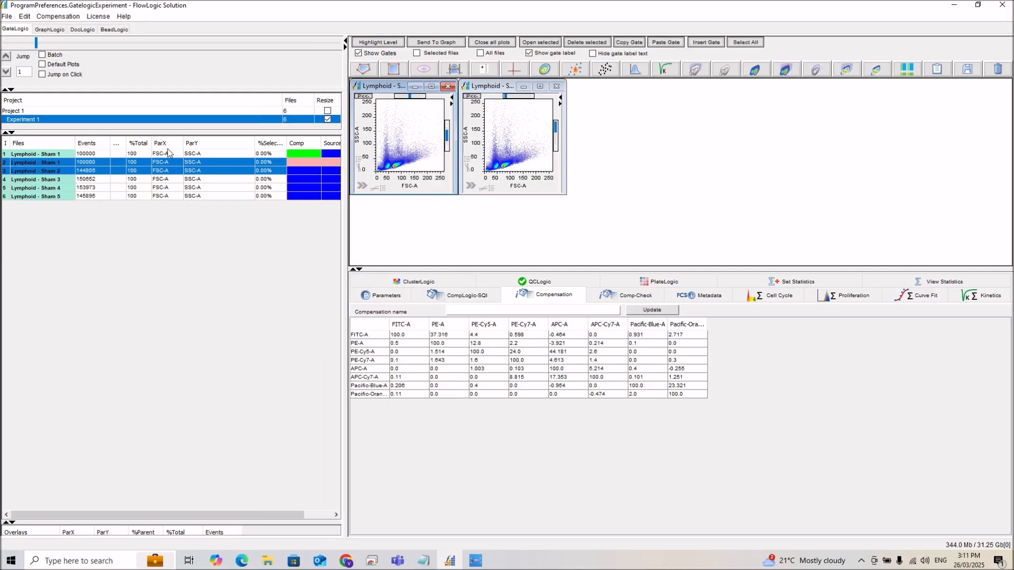
click(55, 154)
shift+click(56, 163)
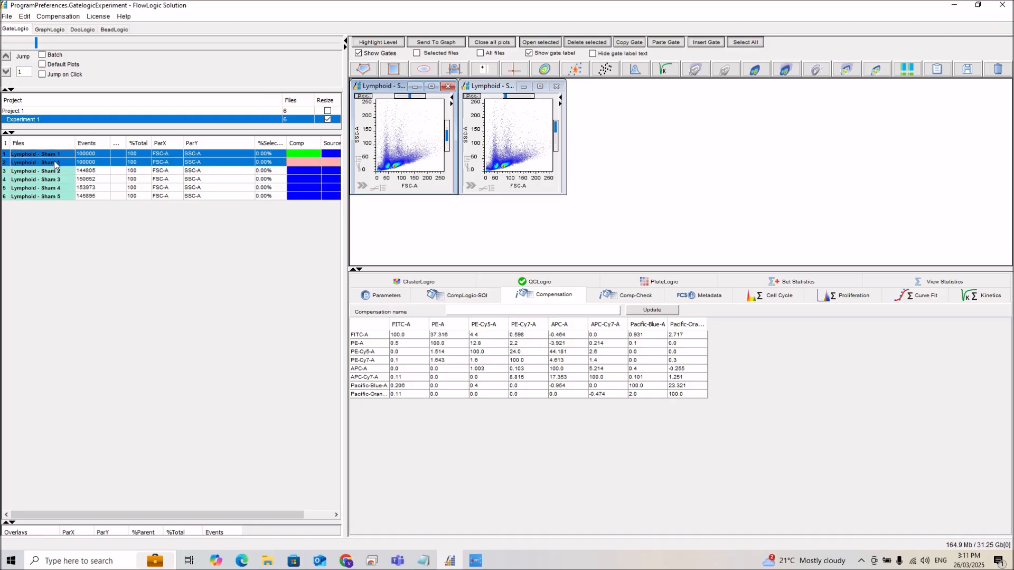
right_click(55, 164)
mouse_move(66, 212)
click(153, 218)
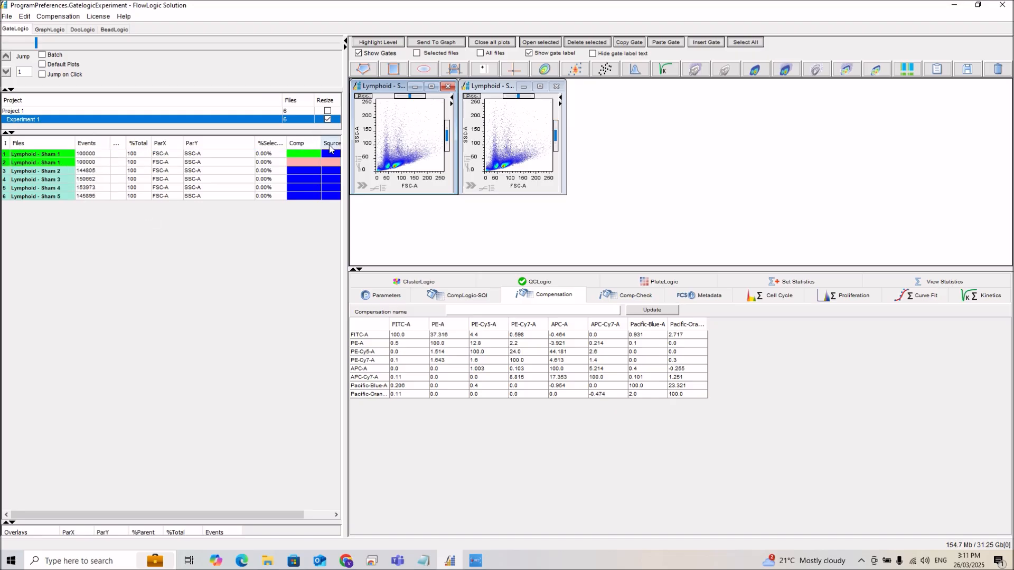
- Enlarge the two grouped plots and set their axes to B220 PE-A on X and NK1-1 FITC-A on Y
click(107, 43)
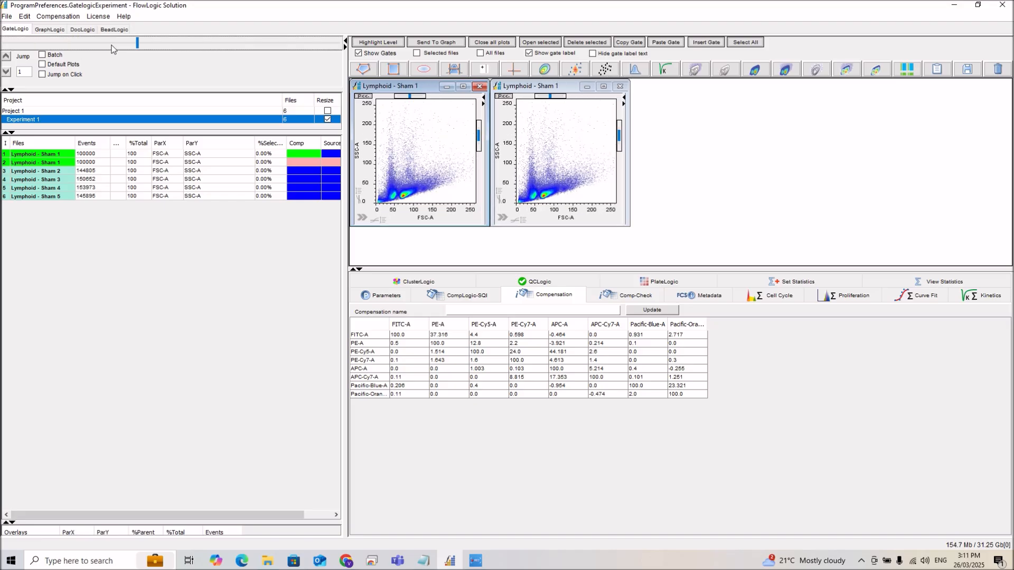
drag(480, 268, 480, 355)
click(360, 154)
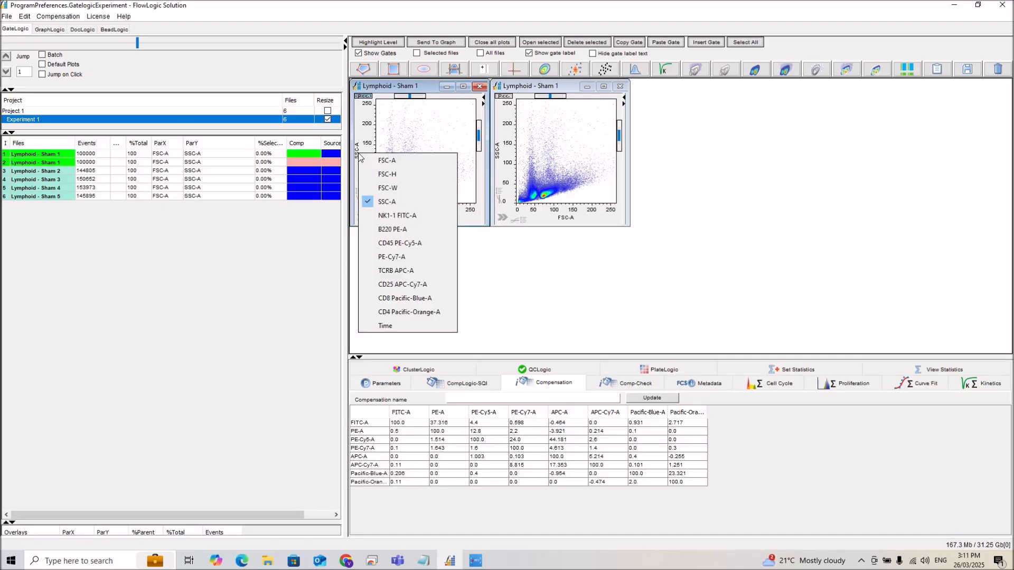
click(384, 216)
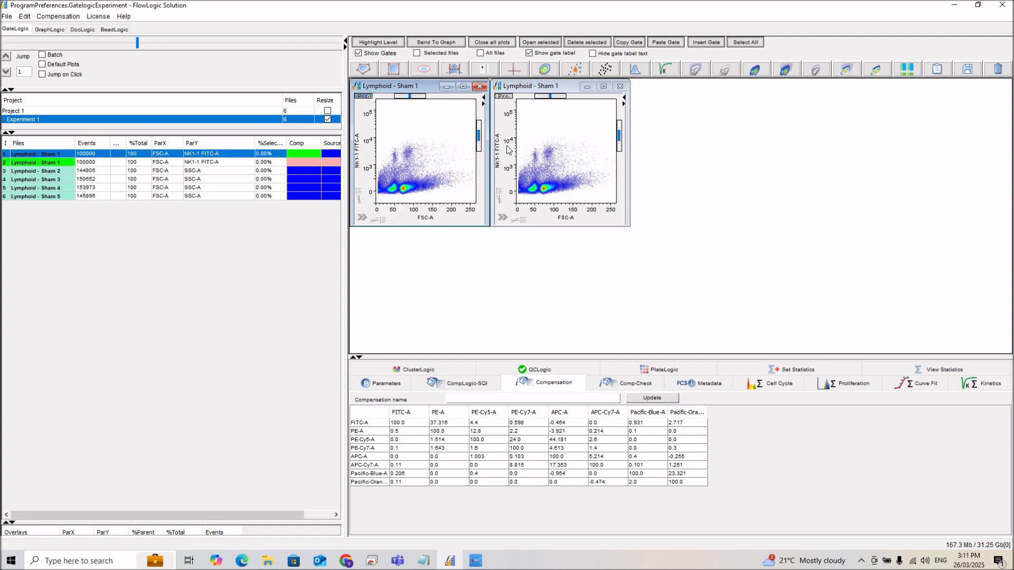
click(428, 217)
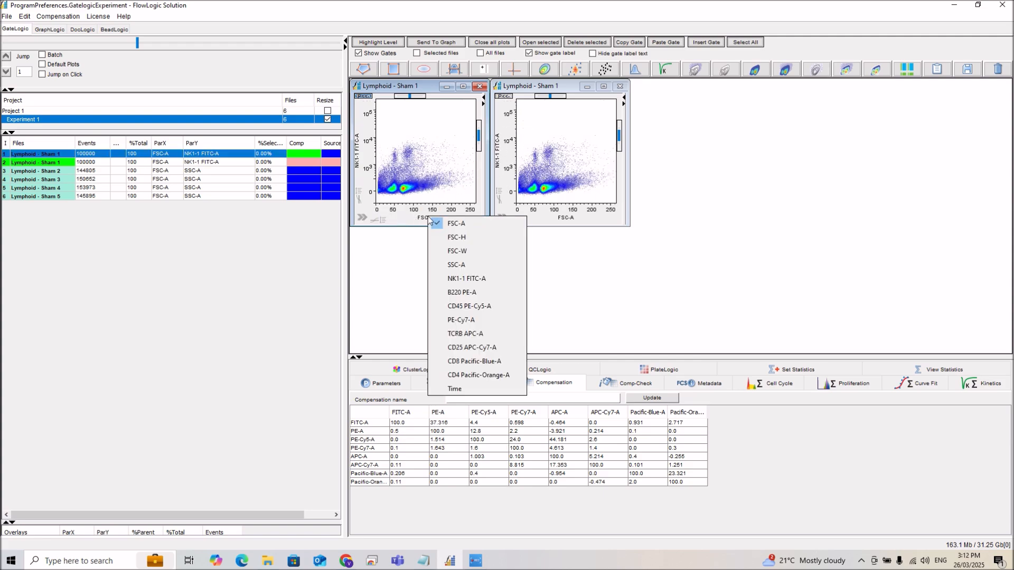
click(467, 293)
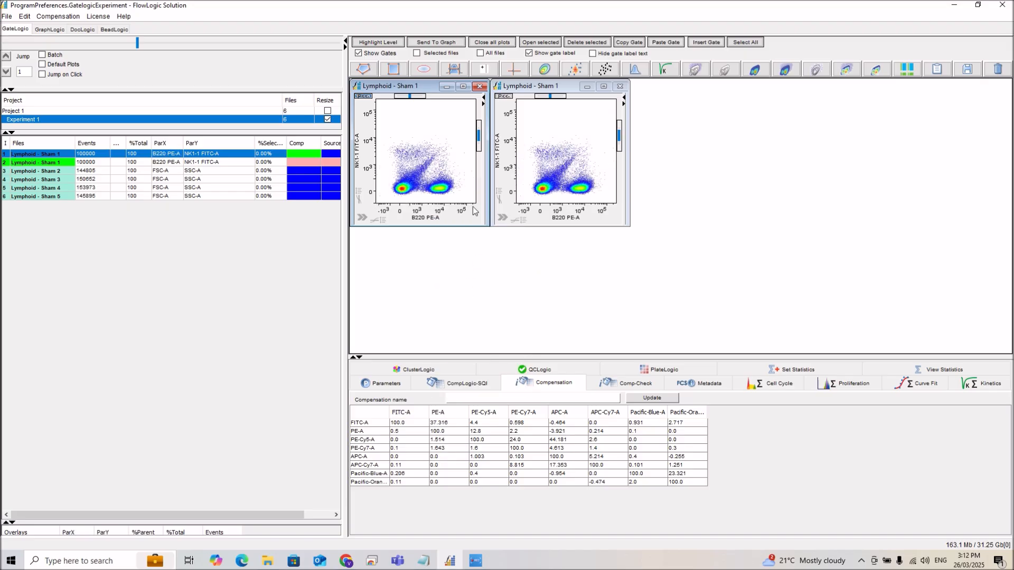
- Change the grouped plots' axes to TCRB APC-A on X and CD45 PE-Cy5-A on Y
click(359, 147)
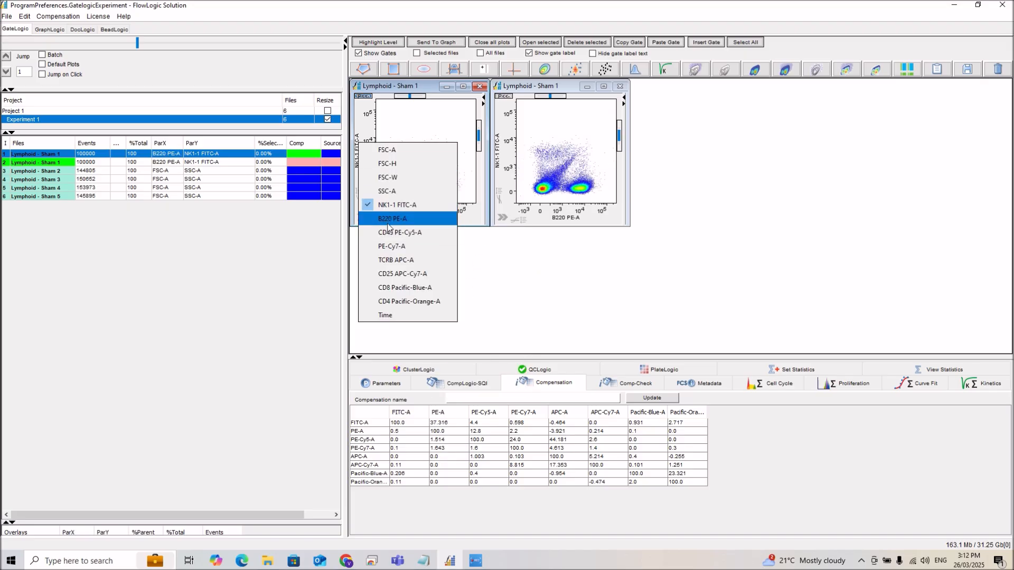
click(391, 219)
click(361, 163)
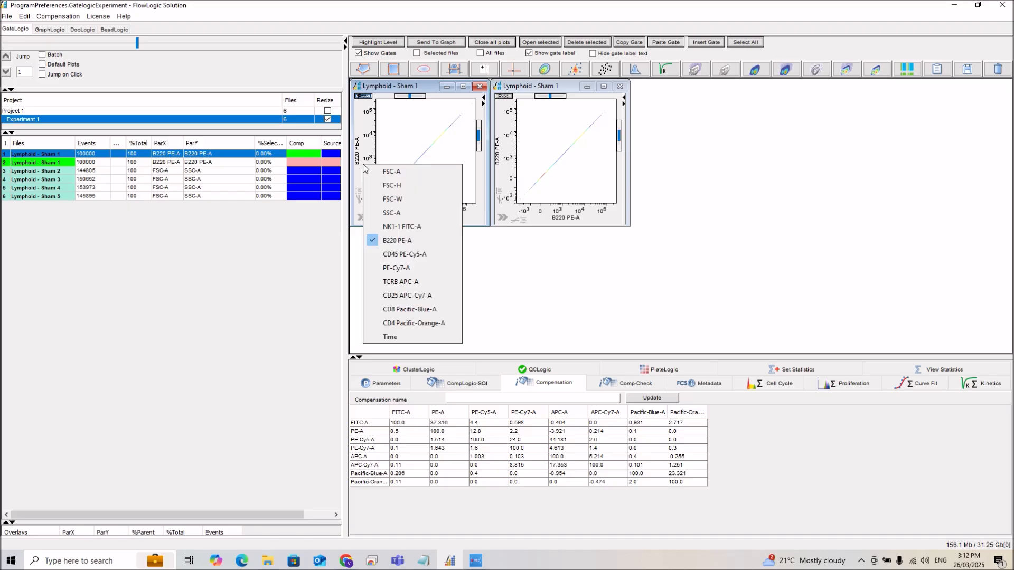
click(397, 256)
click(429, 218)
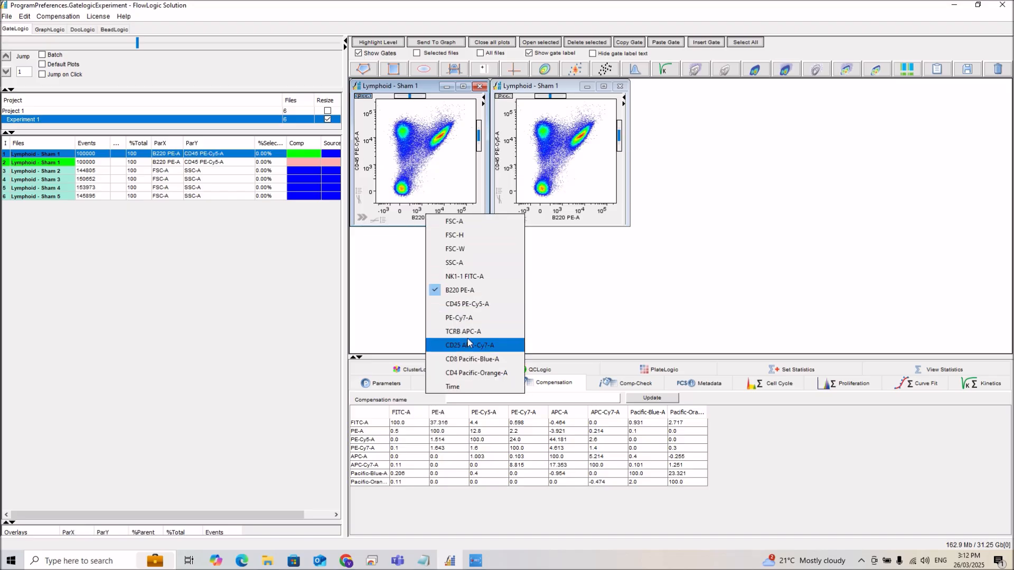
click(470, 332)
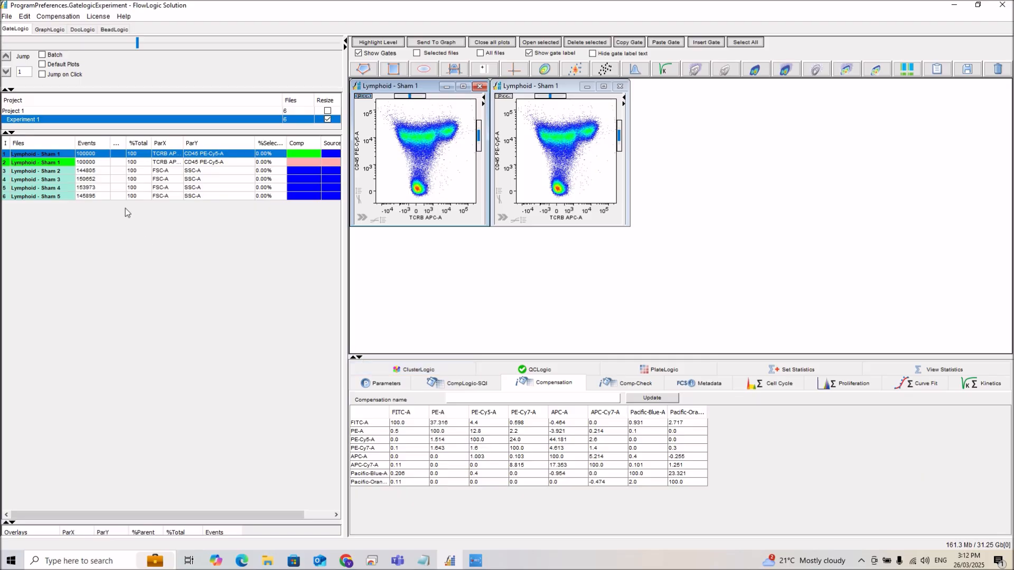
- Compare the compensation matrices of the original and the re-imported Lymphoid - Sham 1 files
click(59, 164)
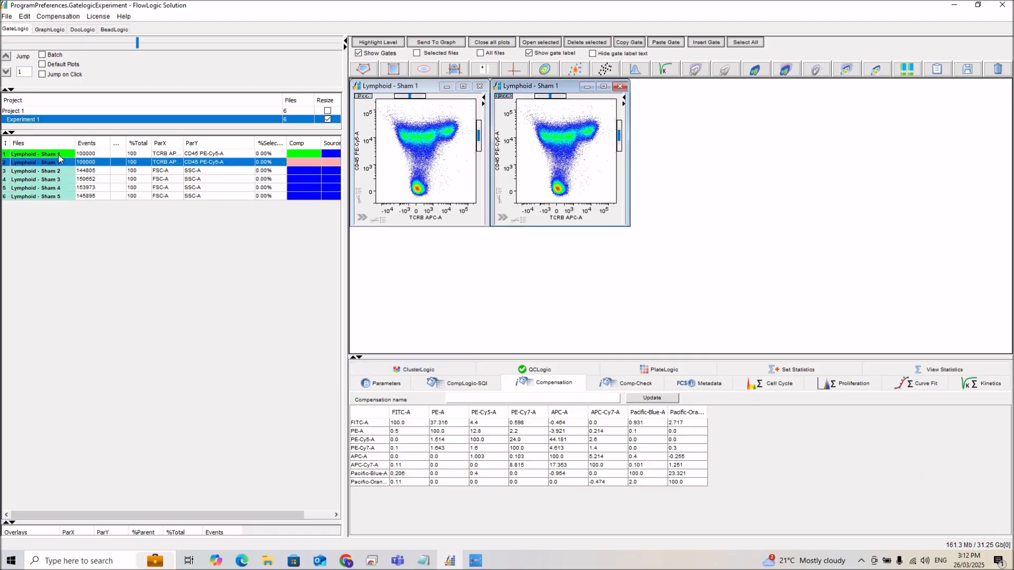
click(59, 155)
click(58, 163)
click(59, 155)
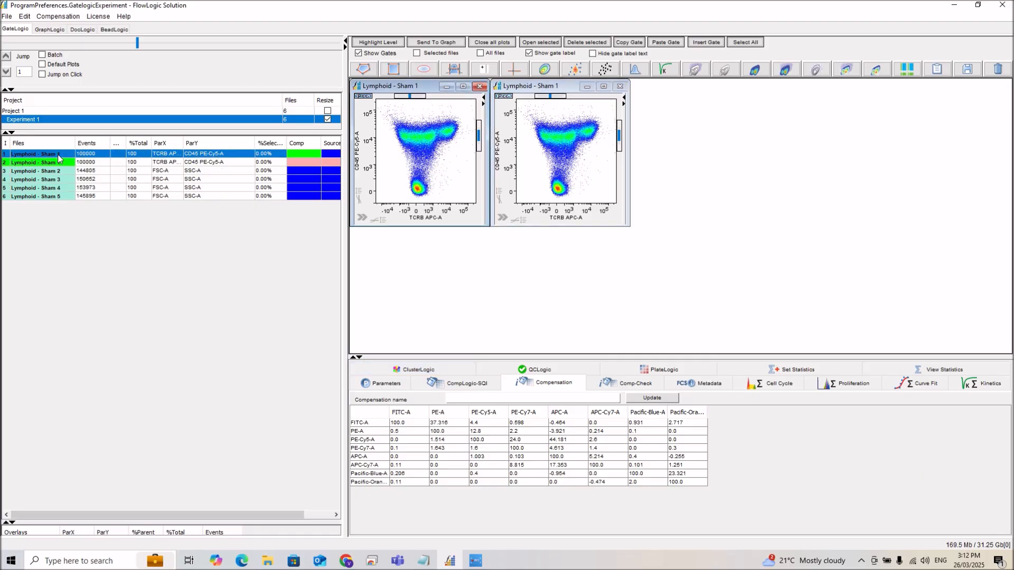
click(60, 164)
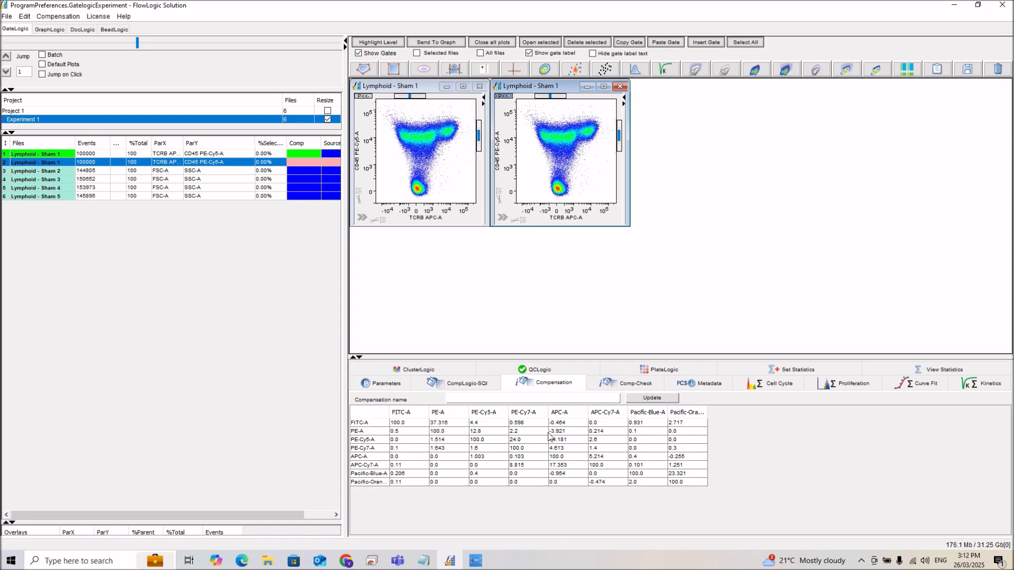
drag(344, 264, 289, 255)
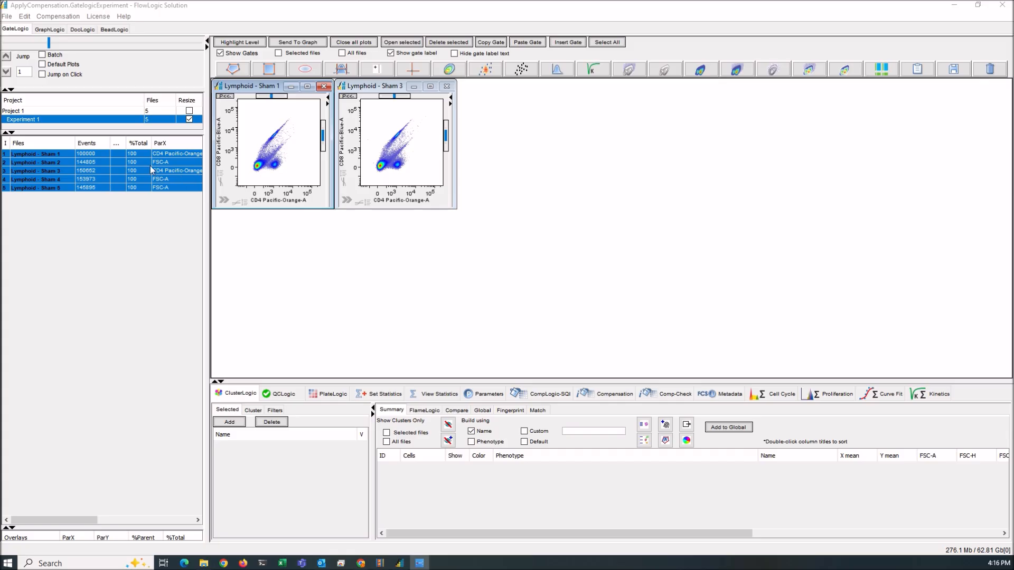
- Import the compensation matrix 2CompMatrix.txt into all five selected Lymphoid - Sham files
right_click(109, 160)
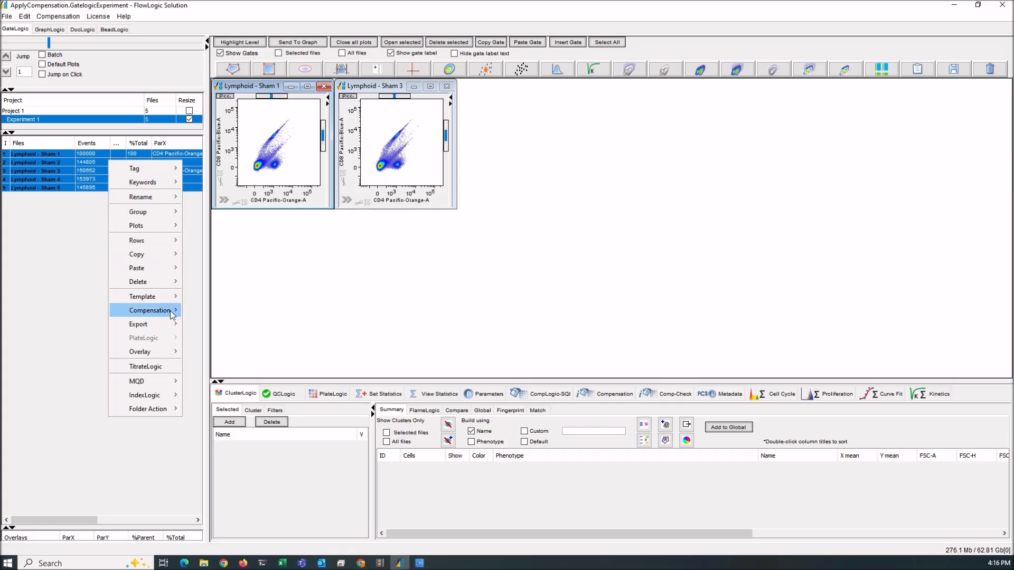
mouse_move(172, 312)
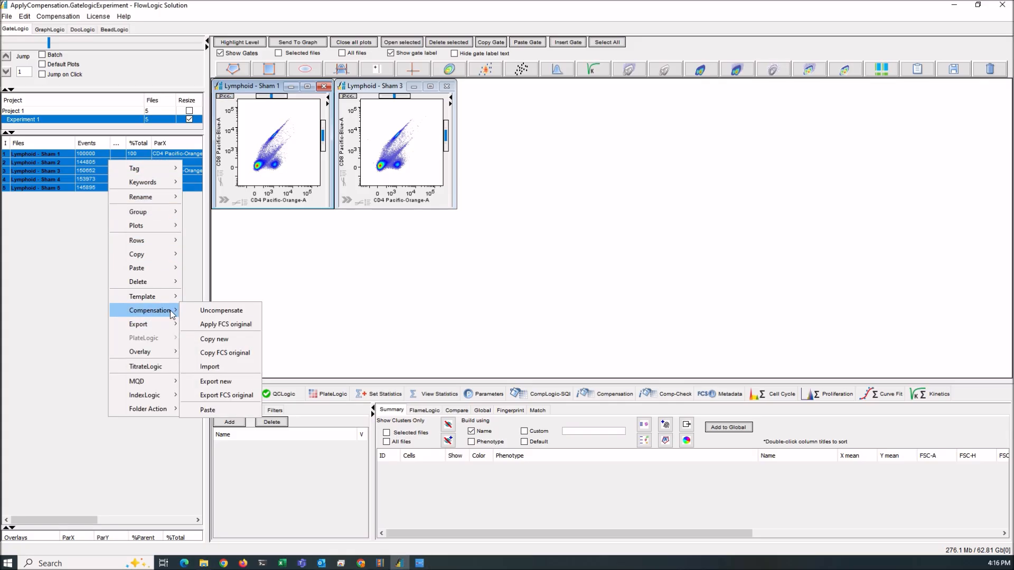
click(255, 368)
click(442, 204)
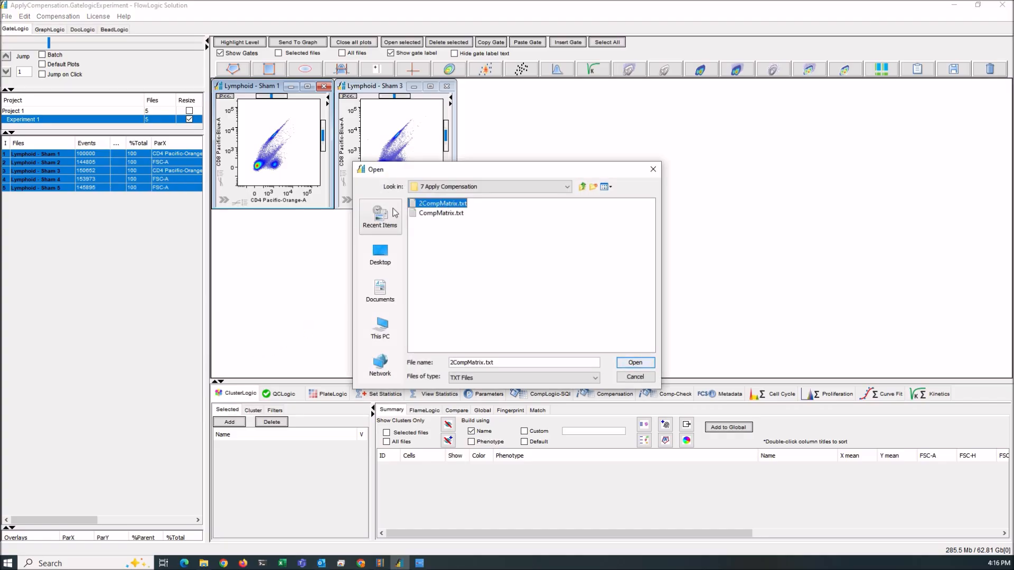
click(636, 363)
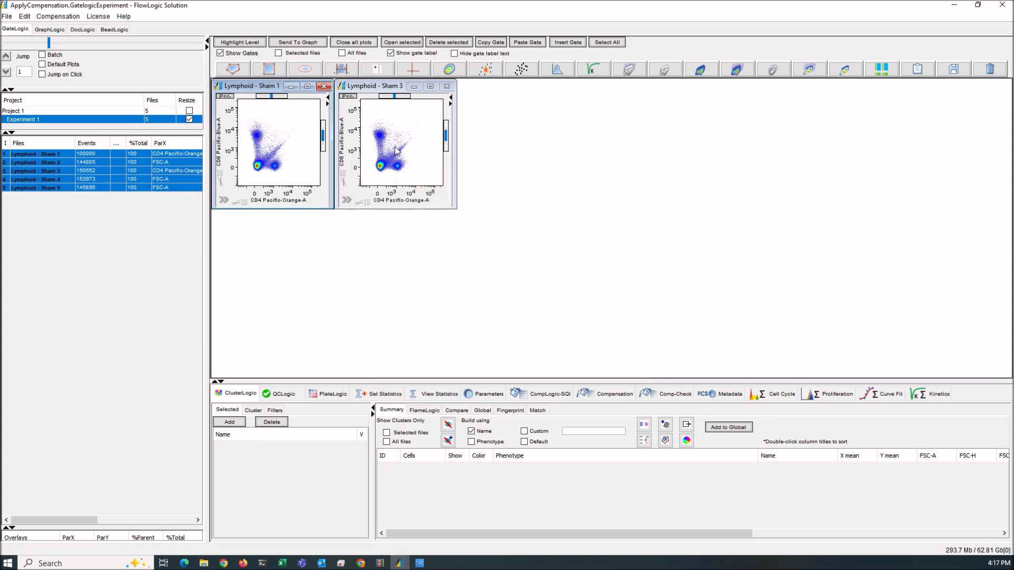
- Export all five Lymphoid - Sham FCS files with the new compensation into the Flow Analysis Guide folder
click(66, 178)
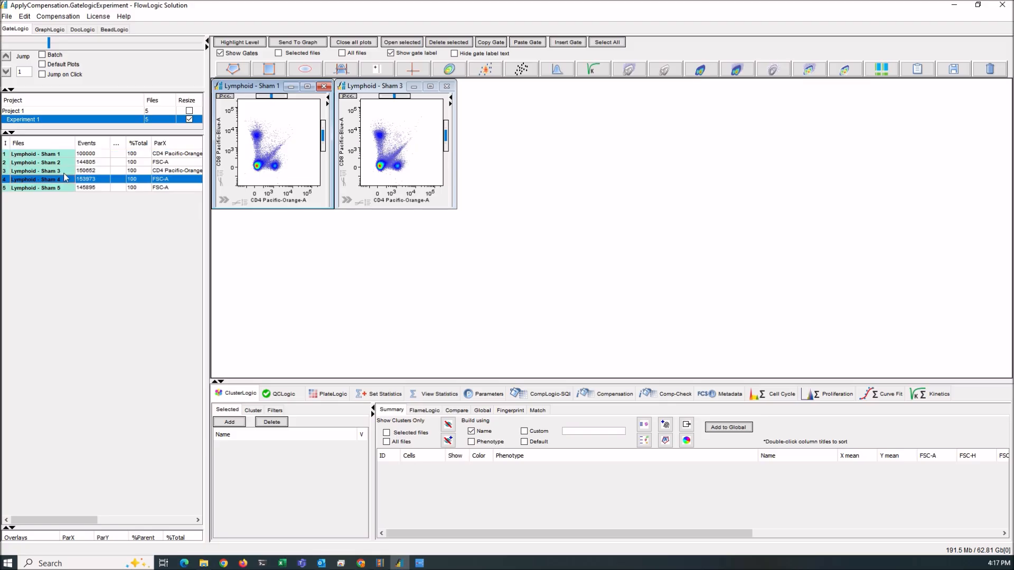
drag(64, 153, 63, 189)
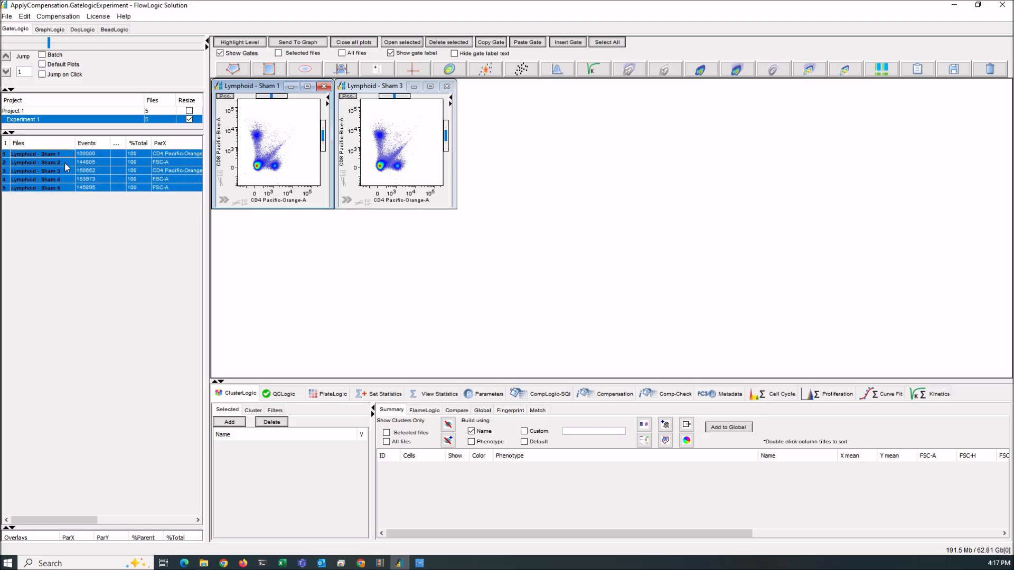
right_click(67, 167)
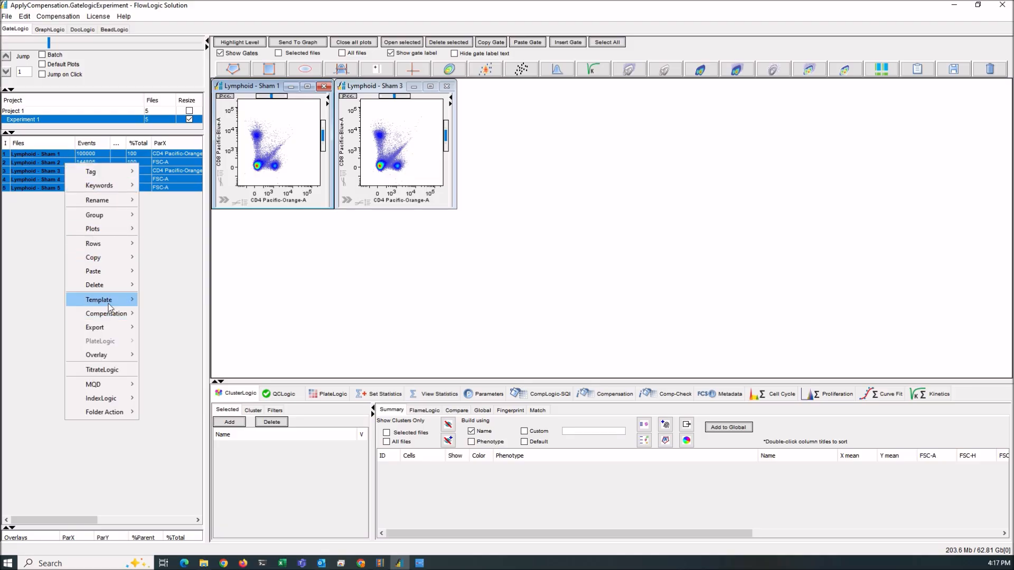
mouse_move(112, 328)
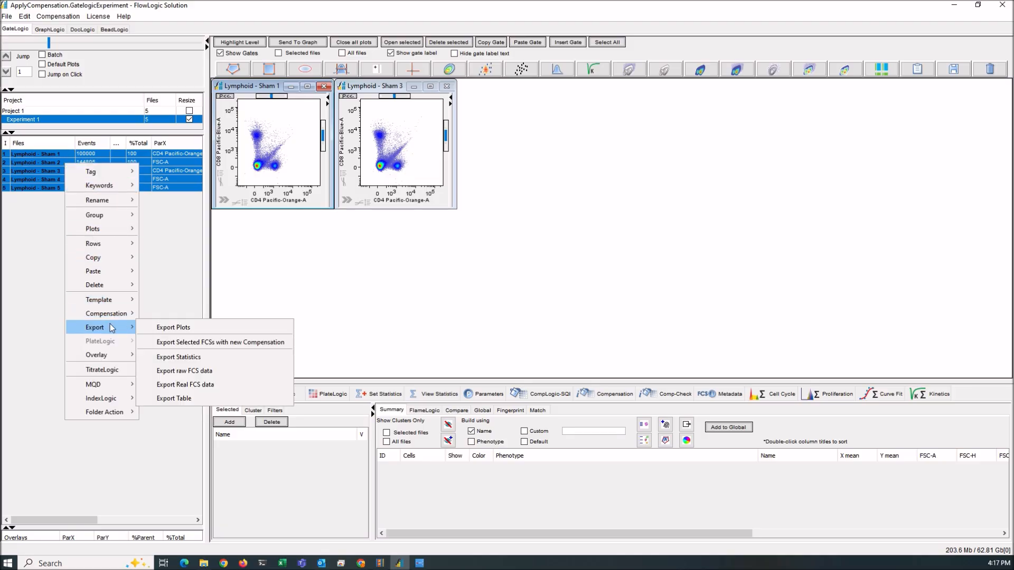
click(203, 342)
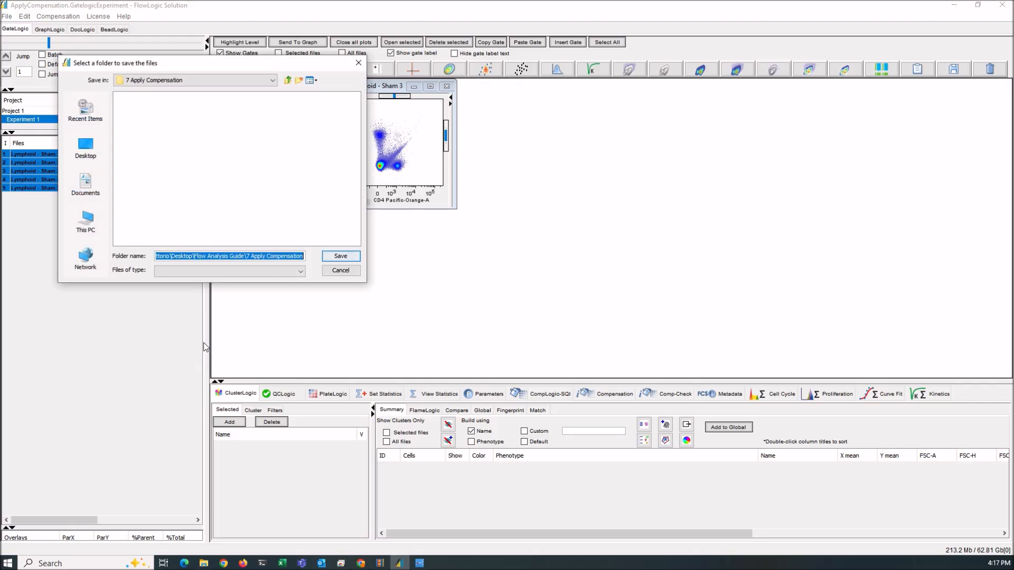
click(288, 79)
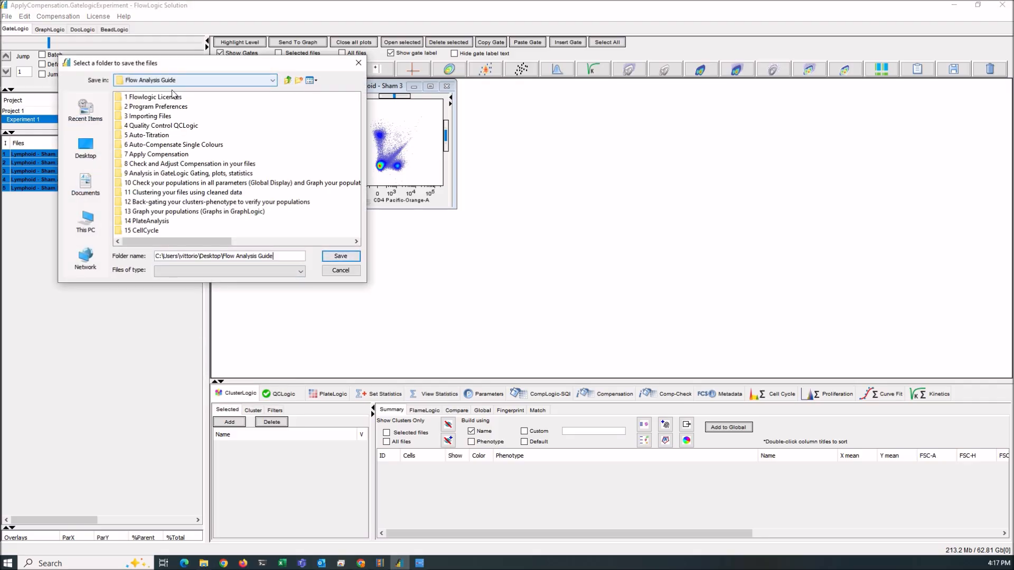
click(342, 256)
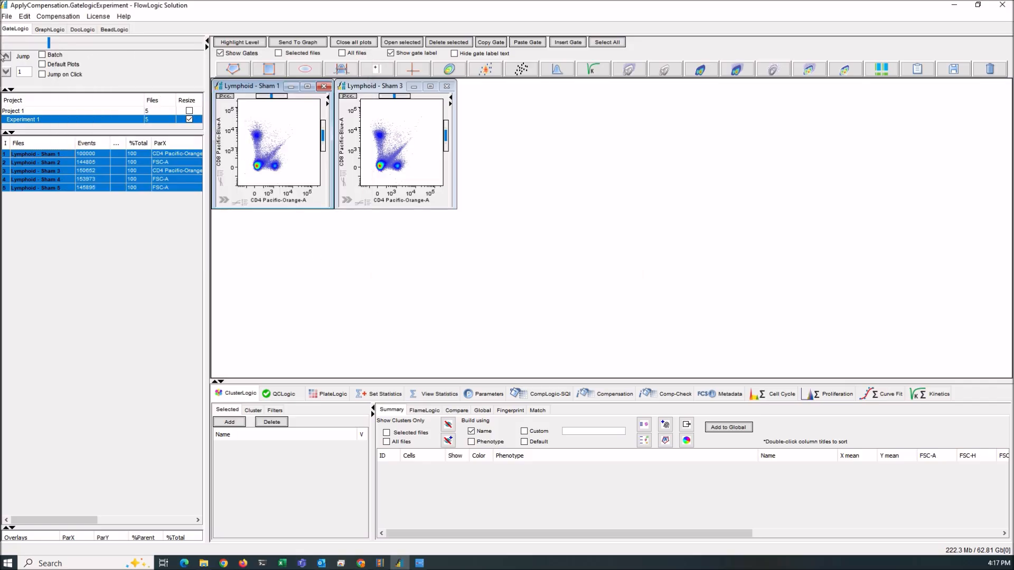
- Import the exported files Spleen_Lymphoid - Sham 1.fcs through Spleen_Lymphoid - Sham 5.fcs from the Flow Analysis Guide folder
click(8, 17)
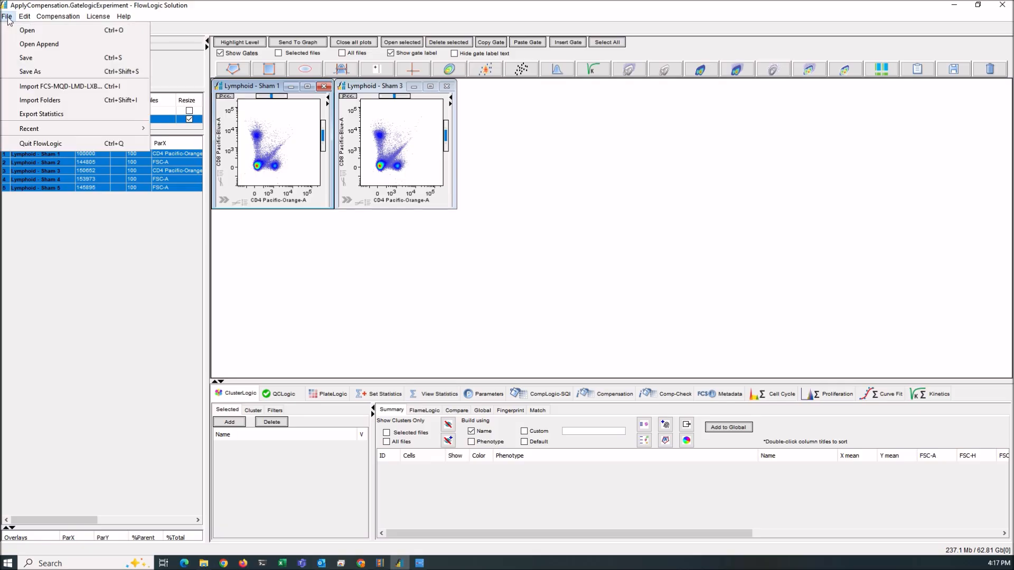
mouse_move(63, 128)
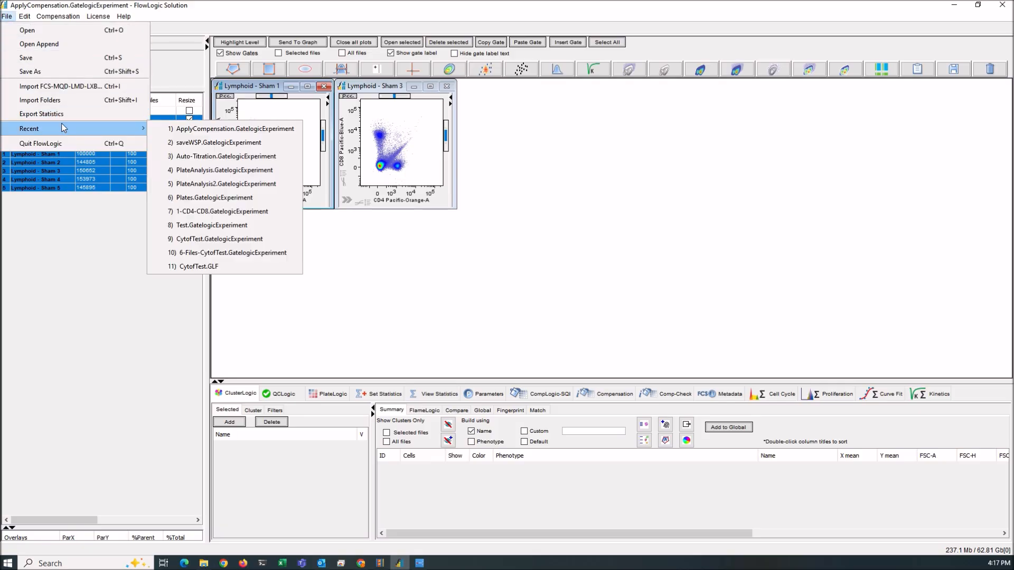
click(55, 86)
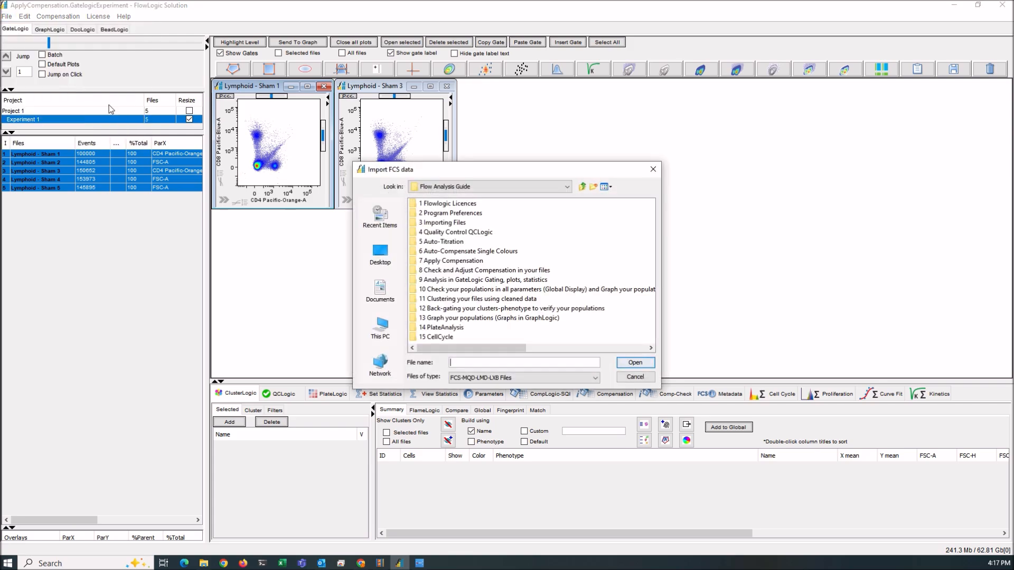
click(567, 348)
click(494, 253)
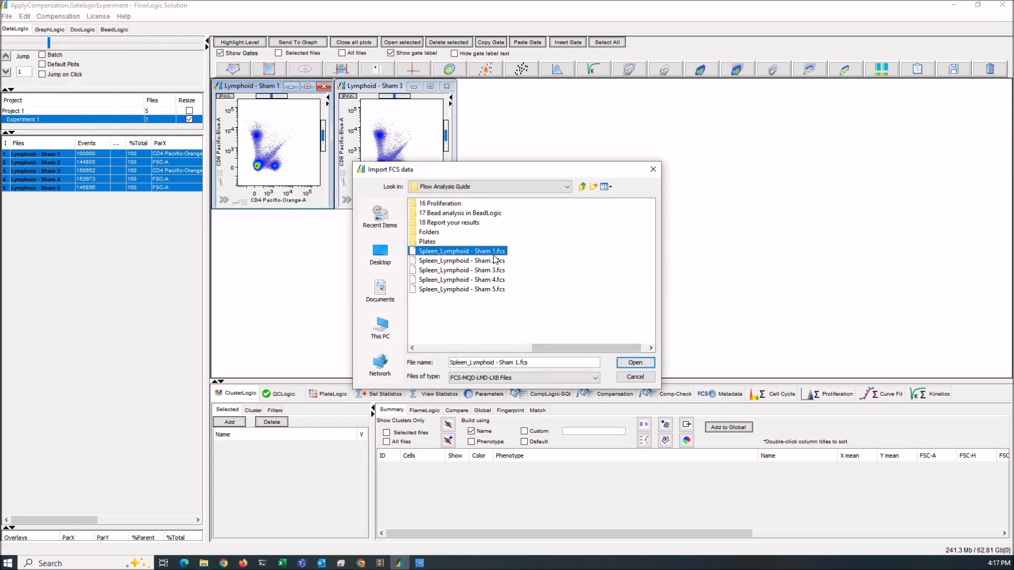
shift+click(494, 289)
click(636, 362)
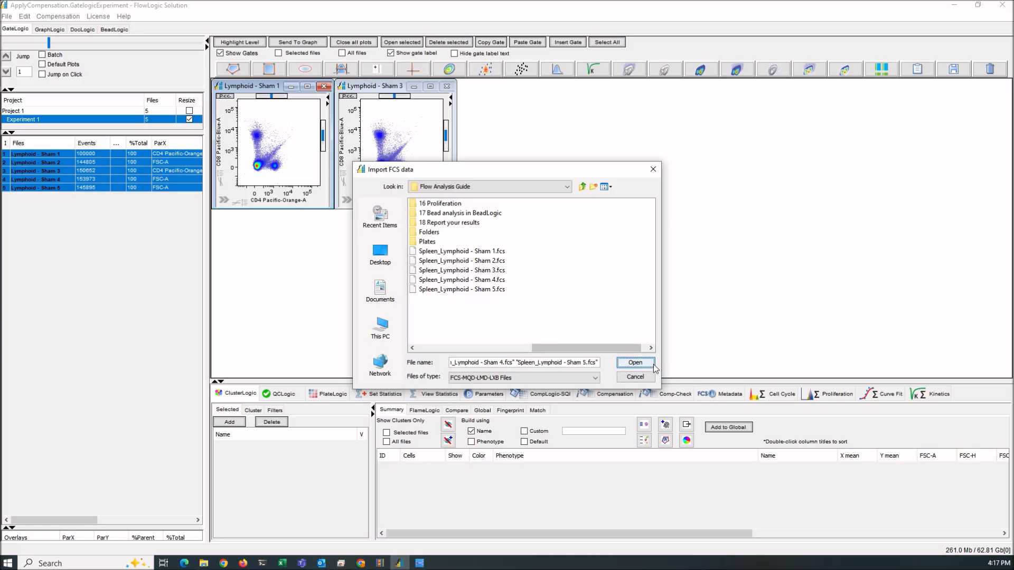
- Open plots for the re-imported Lymphoid - Sham 1 and Lymphoid - Sham 3 files
click(77, 162)
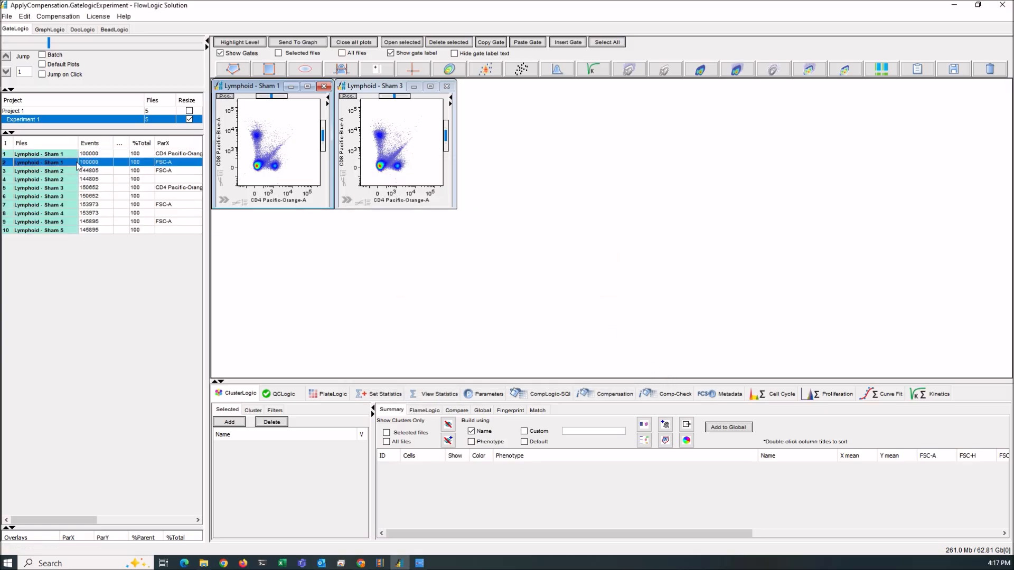
ctrl+click(73, 196)
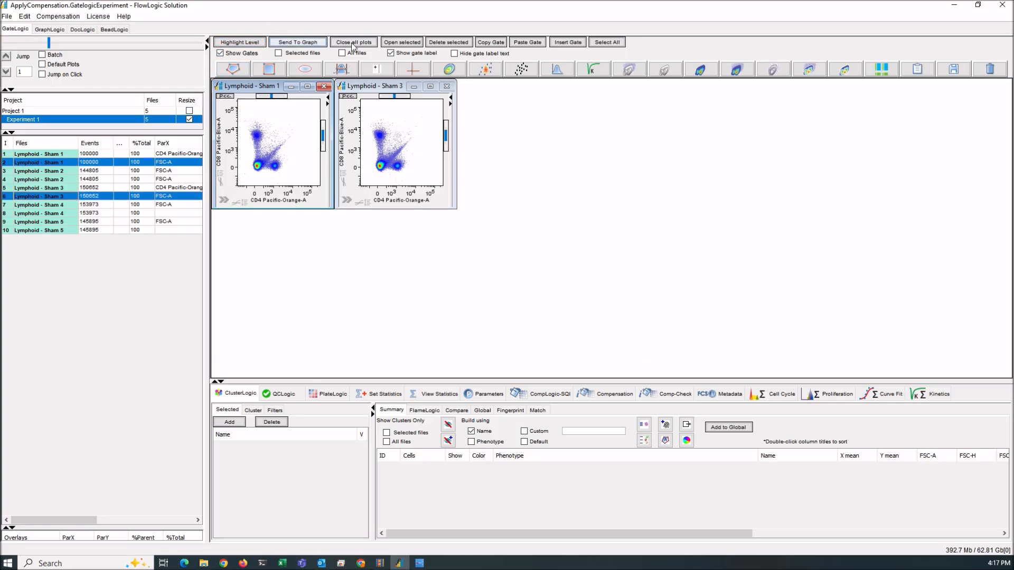
click(399, 43)
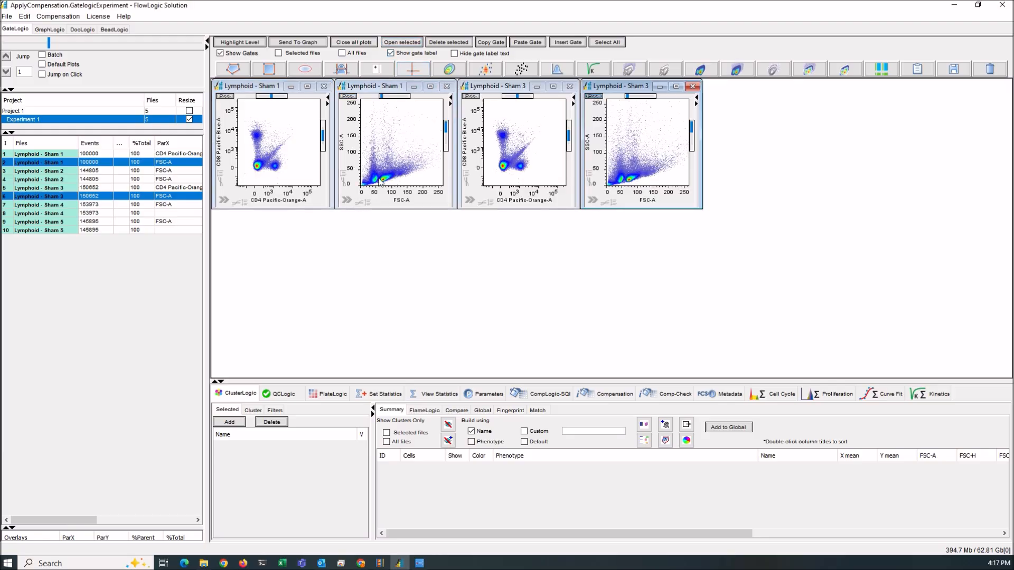
click(348, 145)
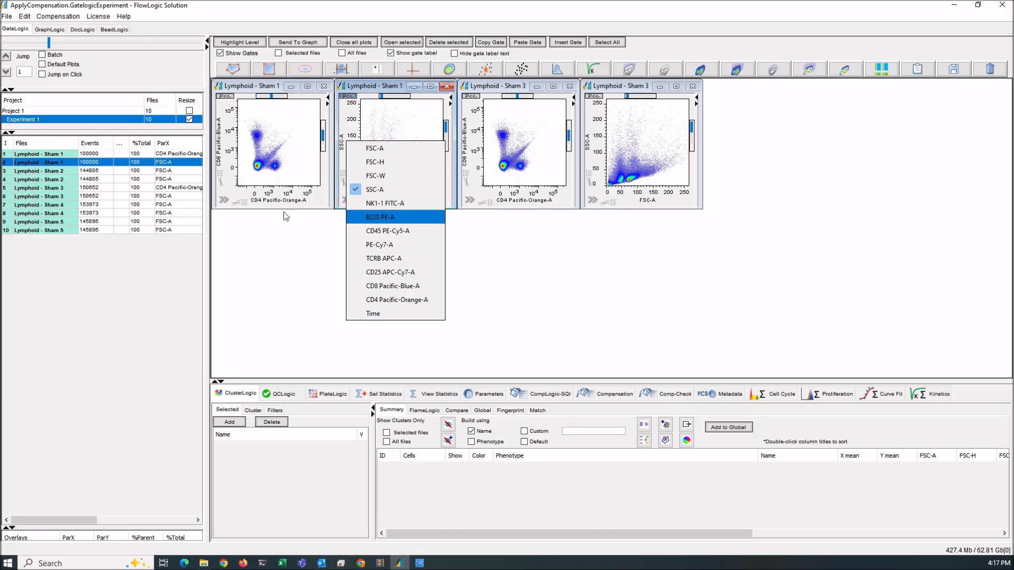
- Group all ten original and re-imported Lymphoid - Sham files, and widen the file list to show its compensation columns
click(58, 171)
drag(59, 153, 67, 232)
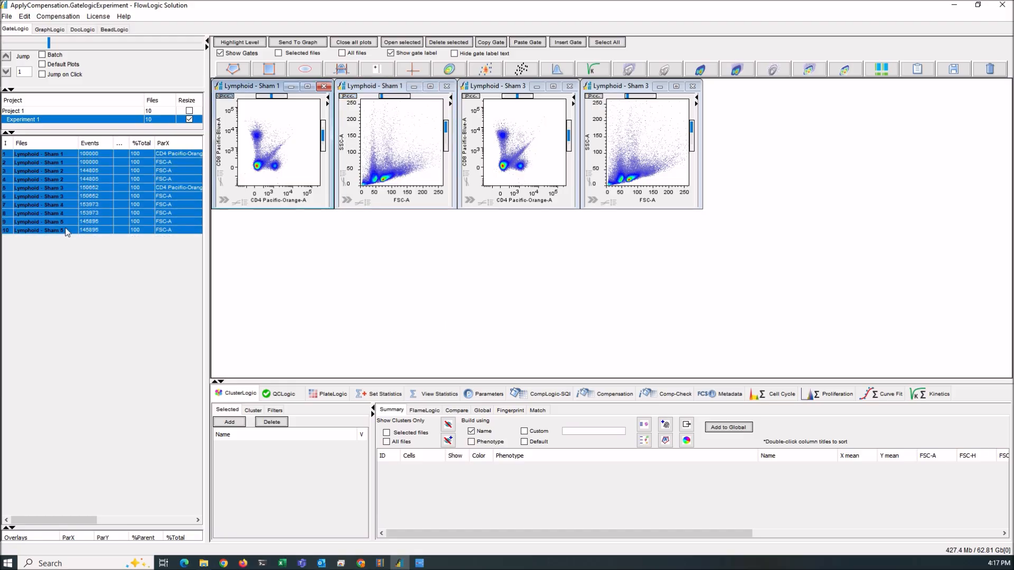
right_click(65, 189)
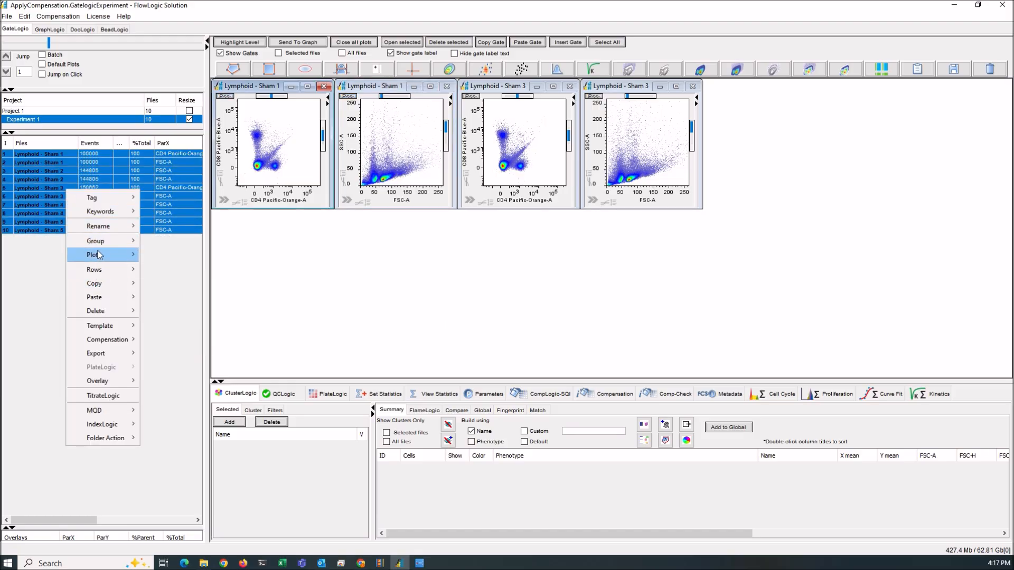
mouse_move(97, 241)
click(172, 243)
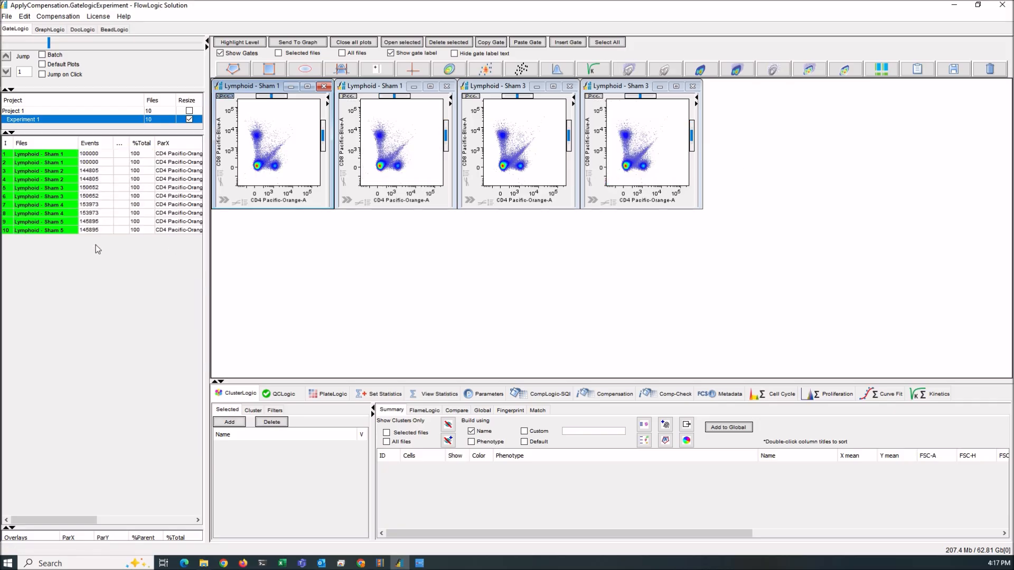
drag(206, 217, 396, 218)
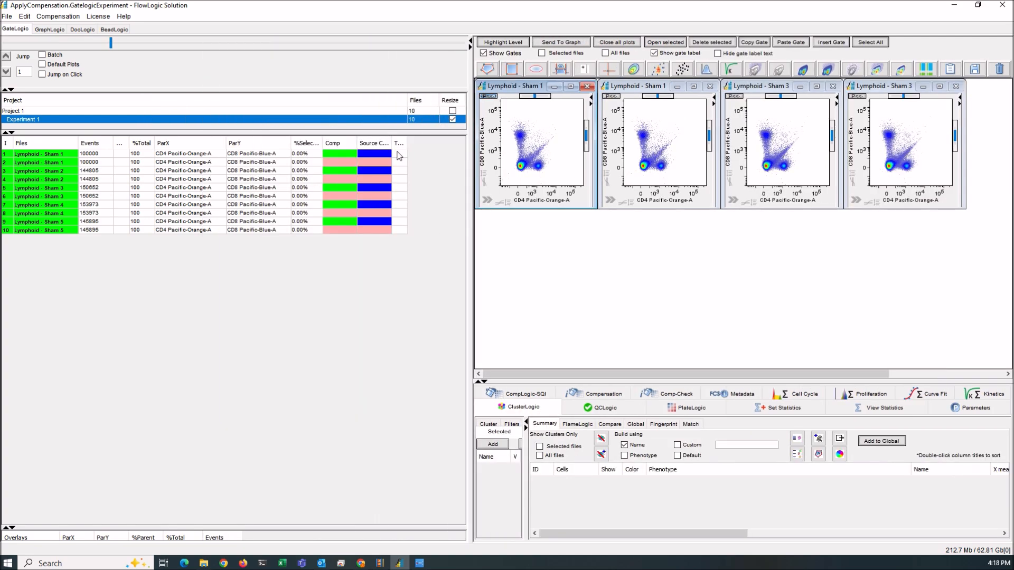